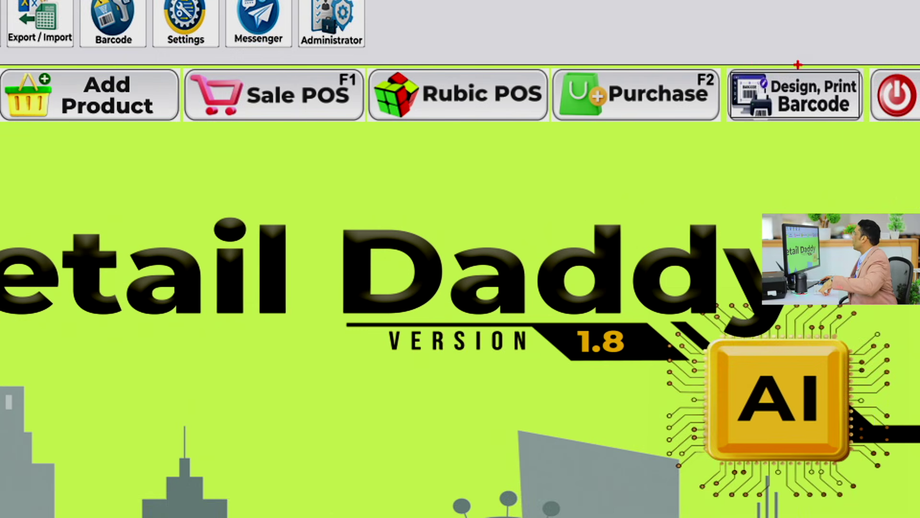
View the barcode design and print window and return to the main dashboard
left_click_drag(853, 145, 869, 158)
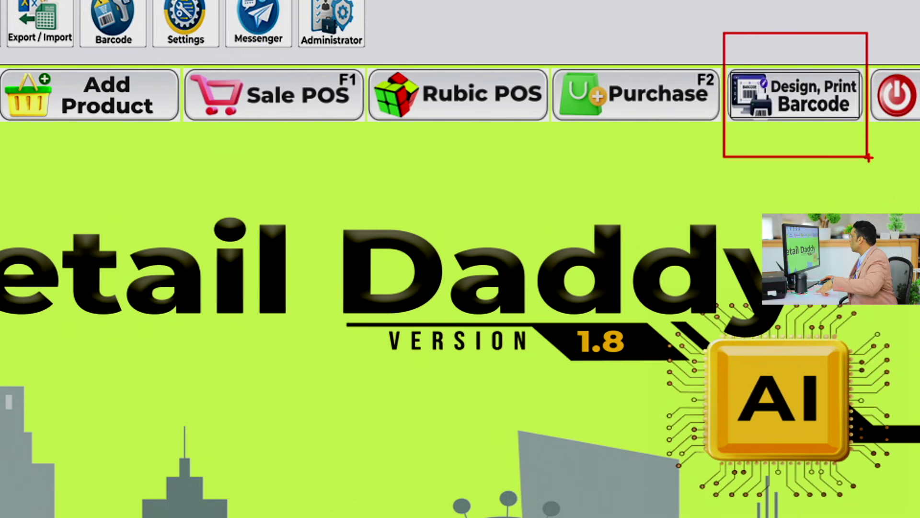
key("Escape")
left_click(810, 74)
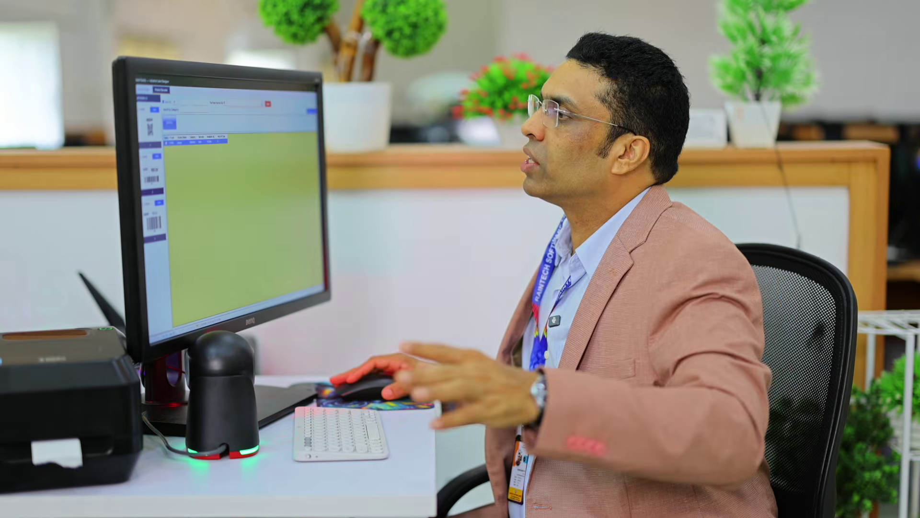
key("ctrl+1")
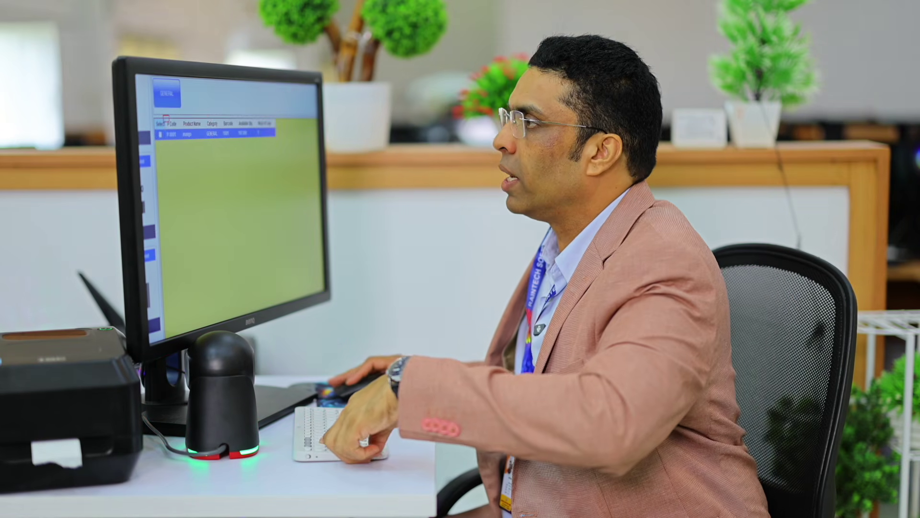
key("Escape")
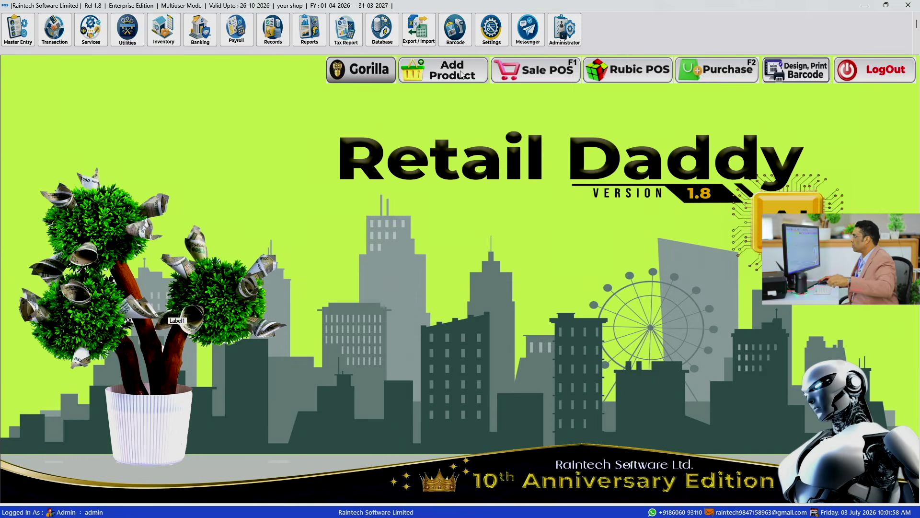
Add a new product named PEN to the product list with purchase price 10 and opening quantity 100
left_click(448, 73)
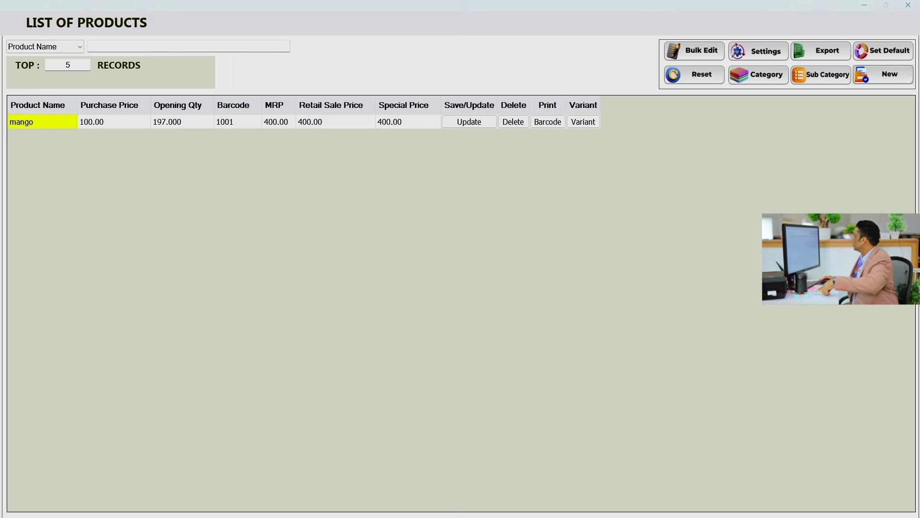
left_click(882, 75)
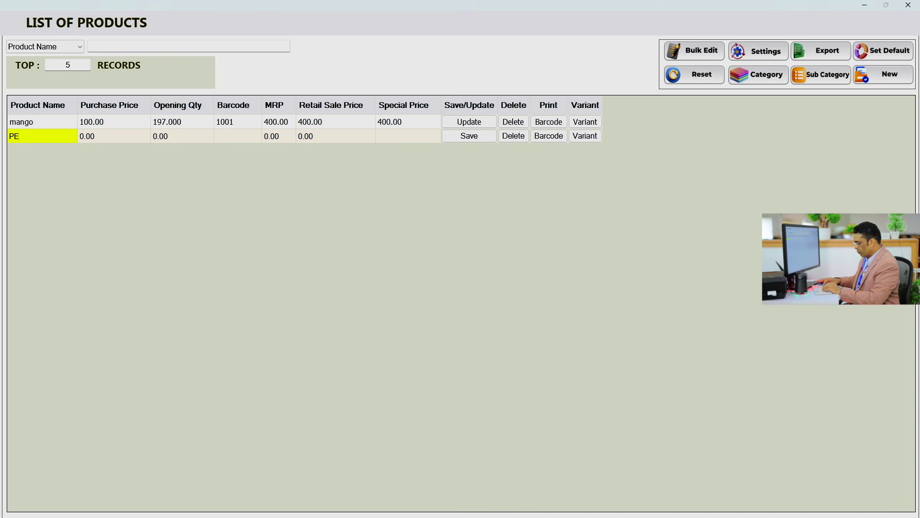
key("Tab")
type("10")
key("Tab")
type("1")
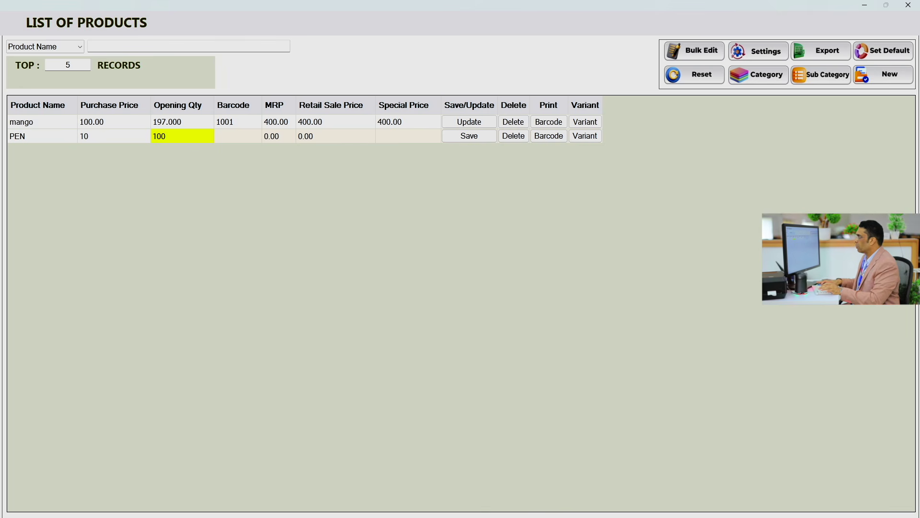
Leave PEN's barcode blank and set its MRP to 40 and retail sale price to 35
key("Tab")
key("Tab")
type("40")
key("Tab")
type("40")
key("Tab")
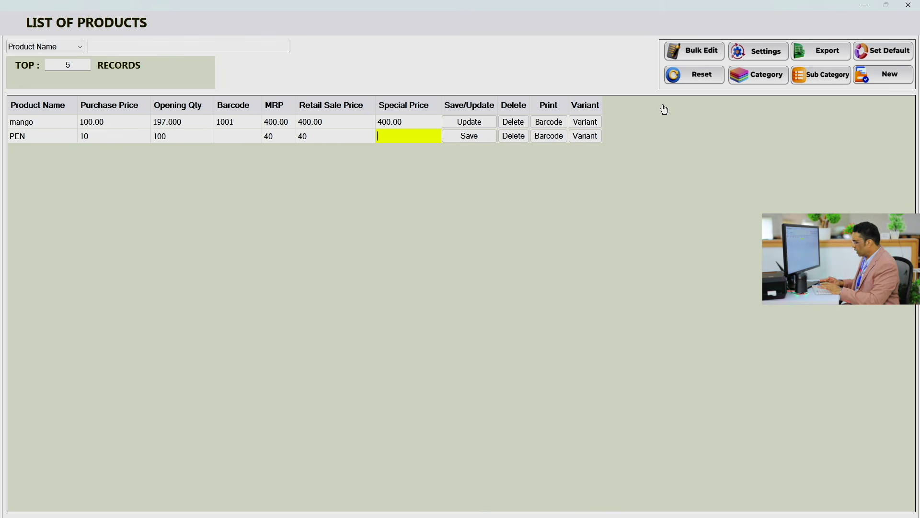
key("shift+Tab")
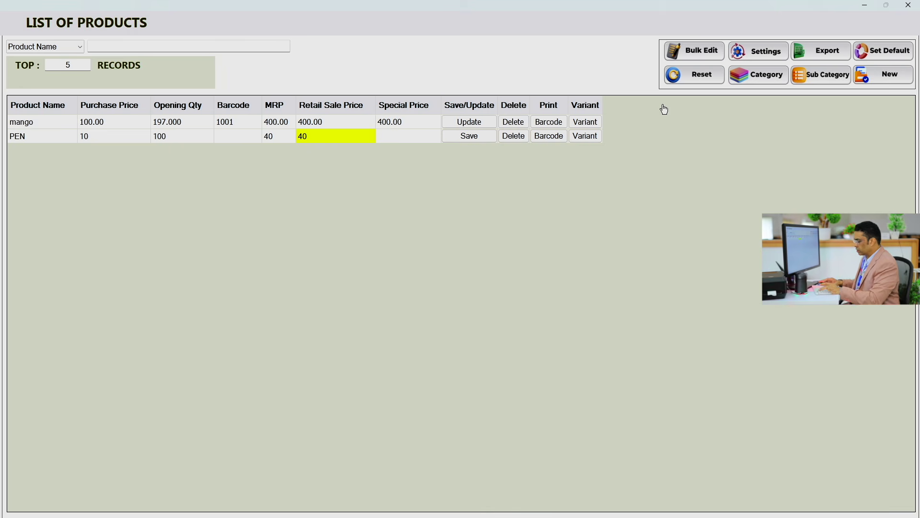
key("Return")
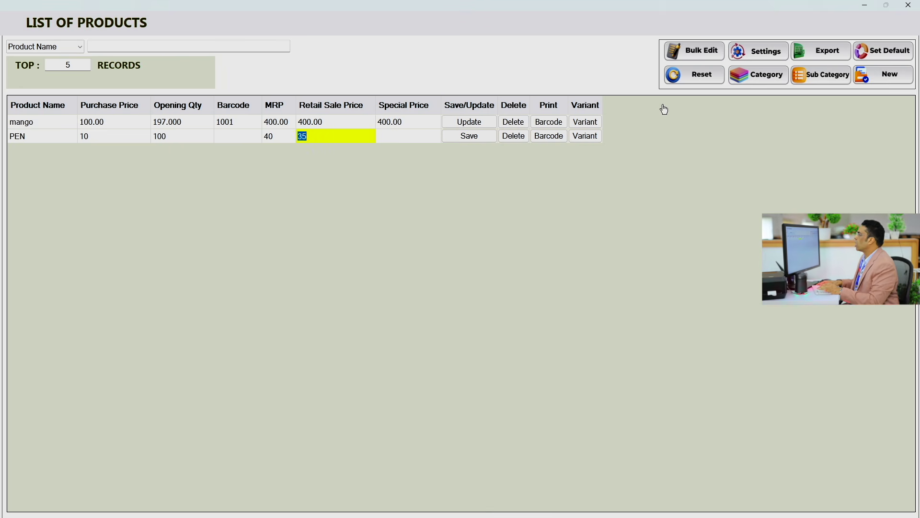
Set PEN's special price to 35 and save the product
key("Tab")
type("3")
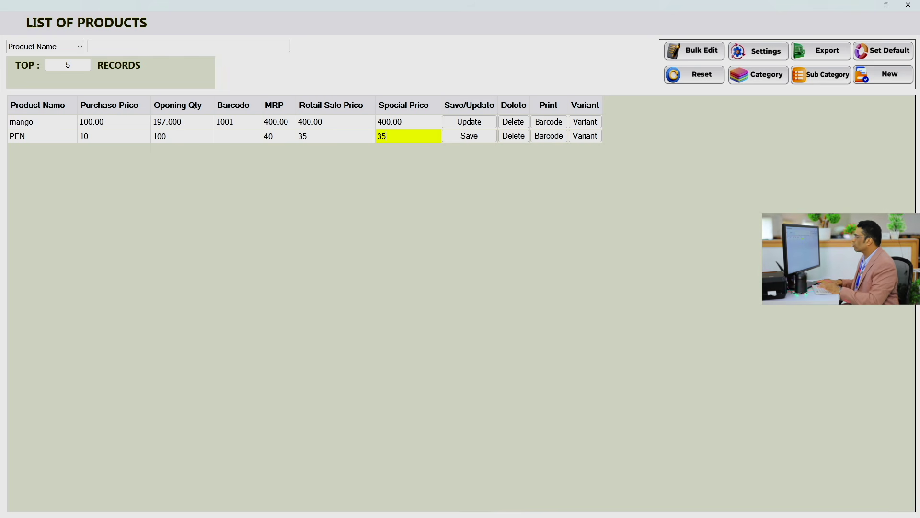
key("Tab")
key("Return")
key("Return")
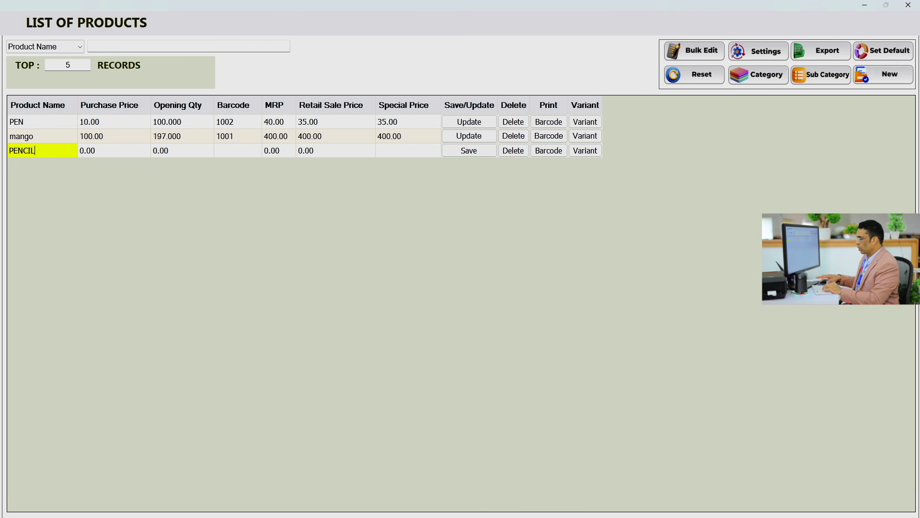
Add a product named PENCIL with purchase price 7 and opening quantity 200
key("Tab")
key("Tab")
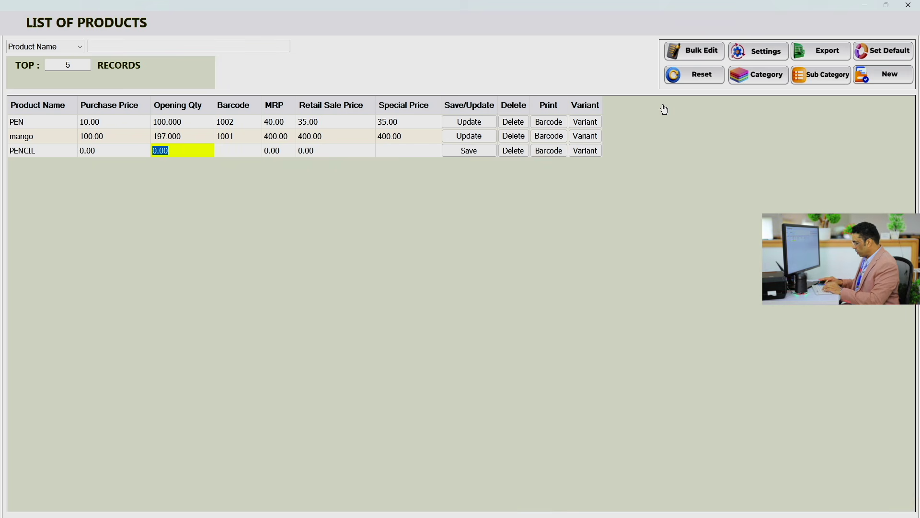
key("shift+Tab")
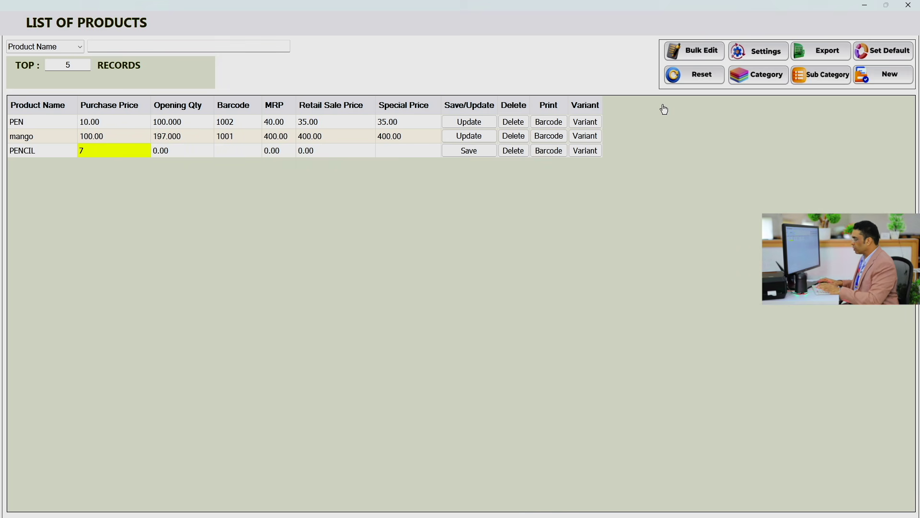
key("Tab")
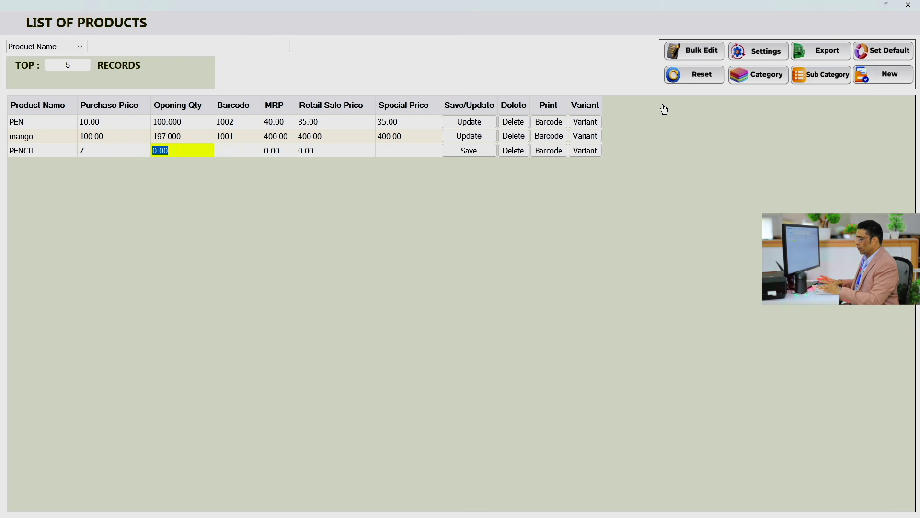
type("200")
key("Tab")
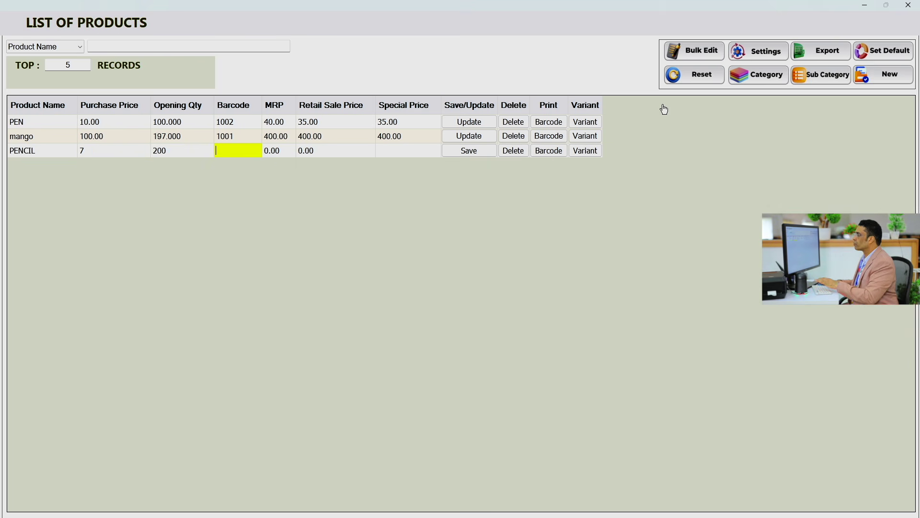
Set PENCIL's MRP to 30 and both its retail sale and special prices to 28, and save the product
key("Tab")
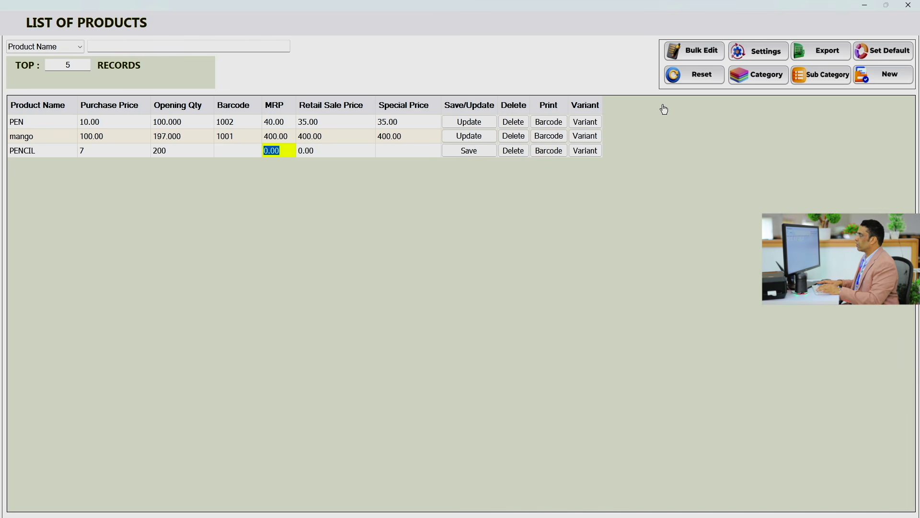
type("30")
key("Tab")
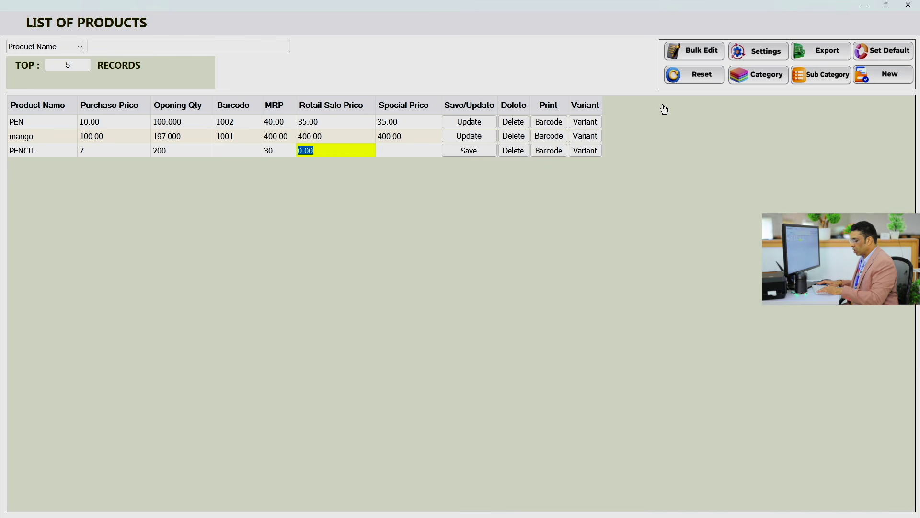
type("28")
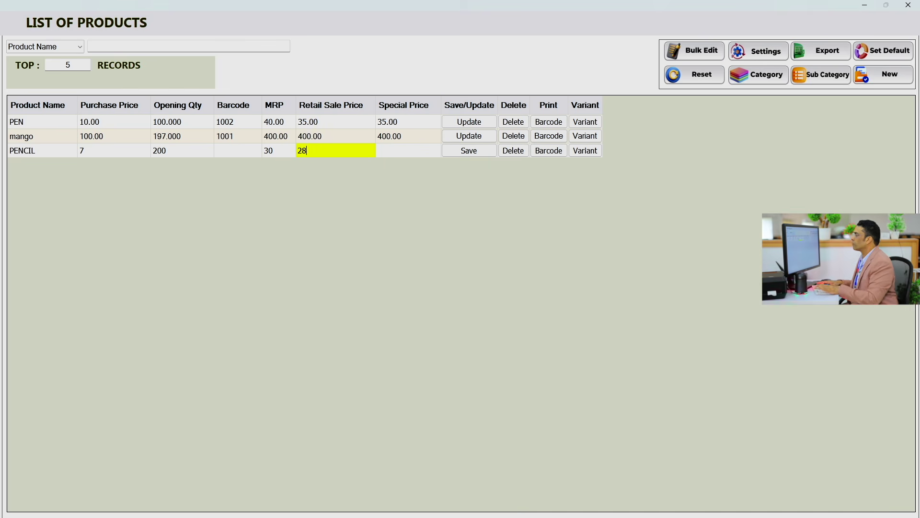
key("Tab")
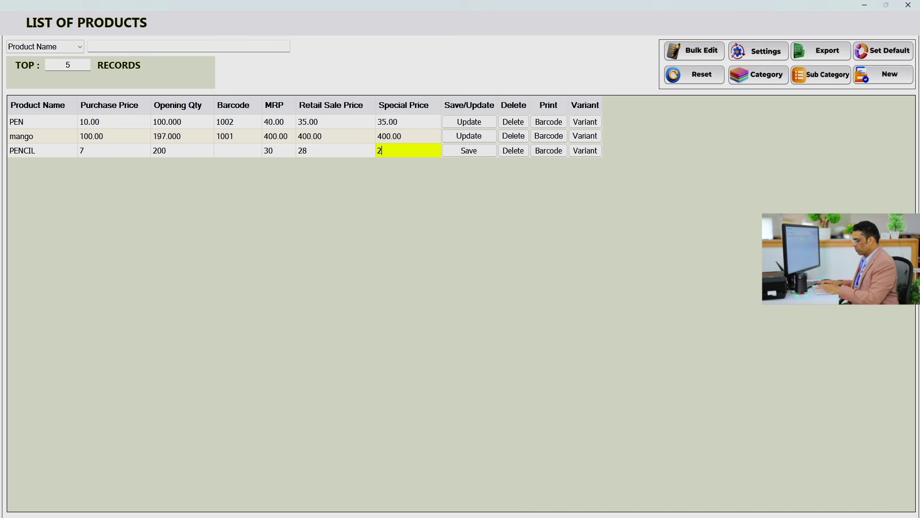
key("Return")
key("Return")
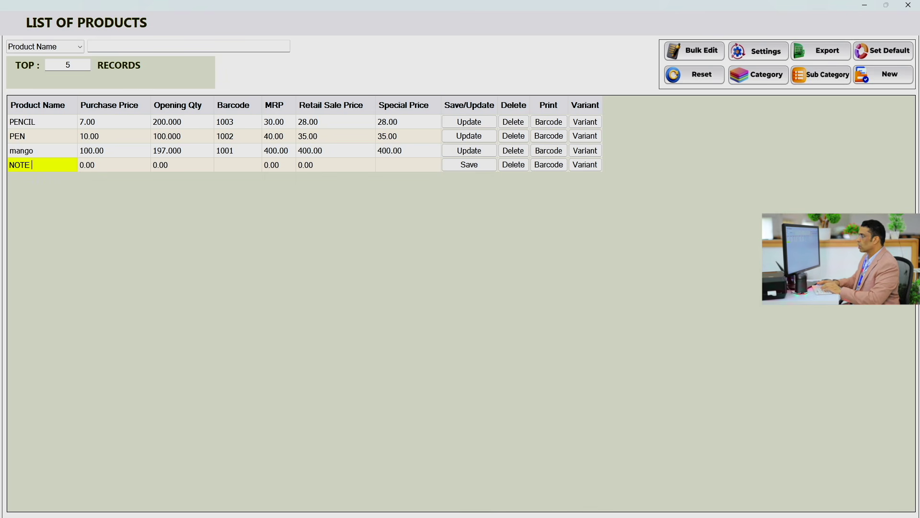
Add a product named NOTE BOOK with purchase price 50 and opening quantity 500, leaving the barcode blank
key("Tab")
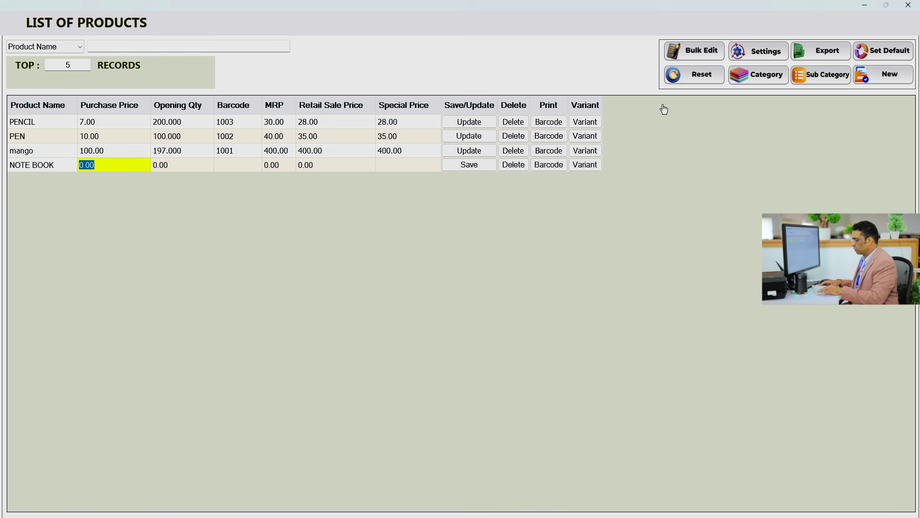
type("4")
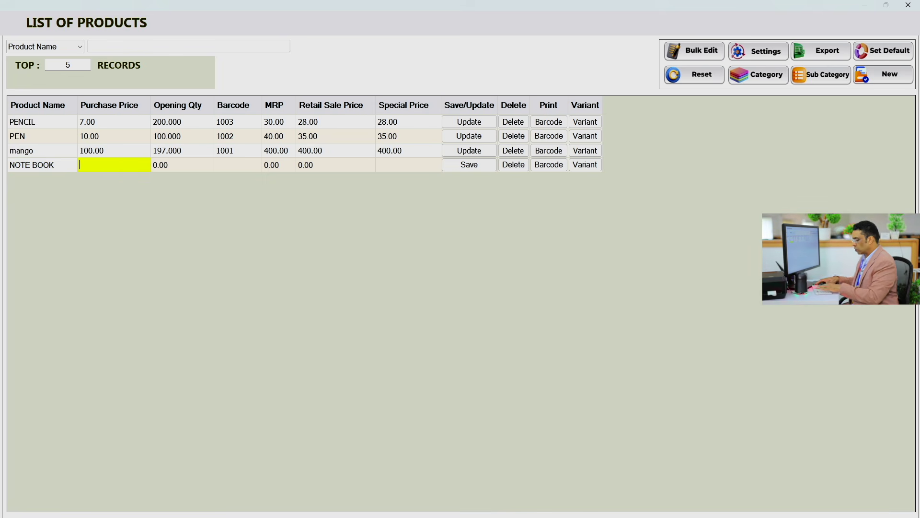
key("Tab")
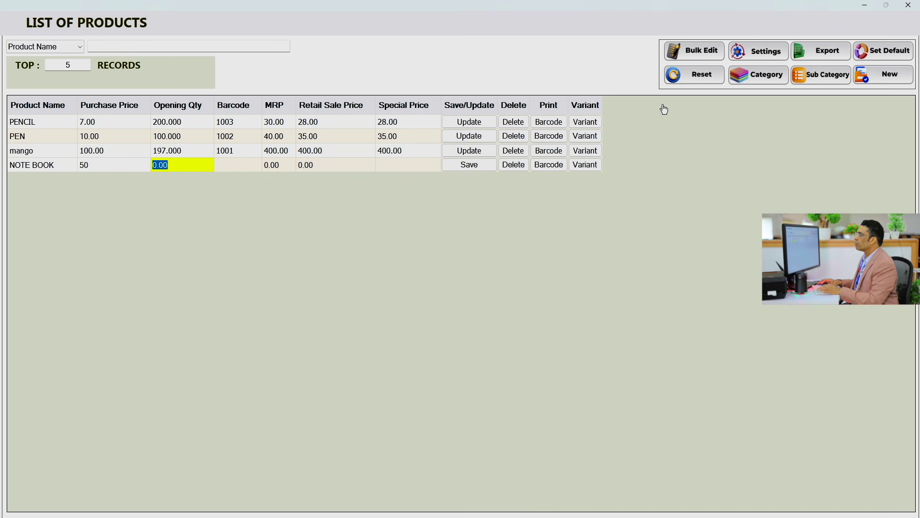
type("5")
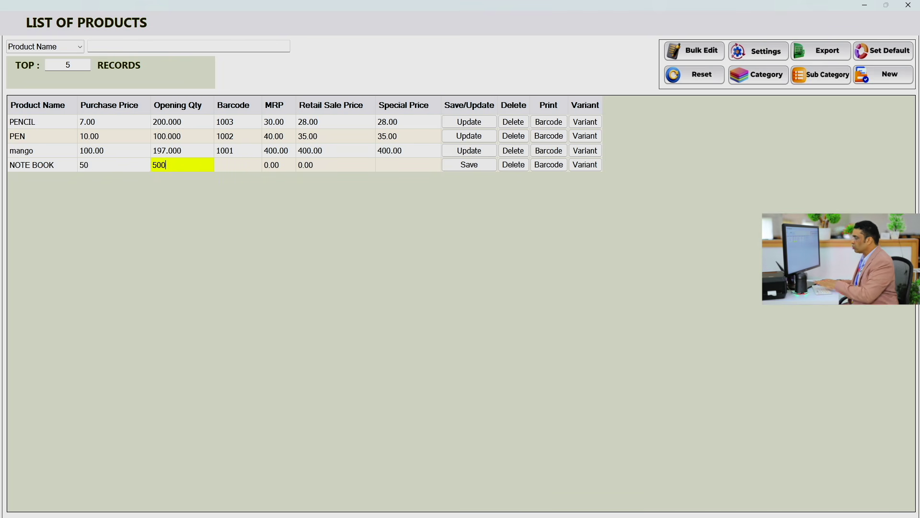
type("00")
key("Tab")
key("Tab")
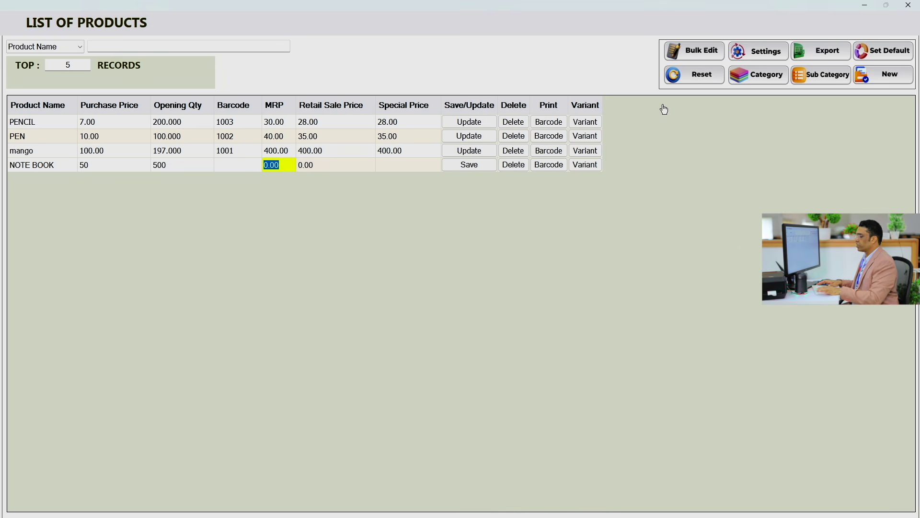
Set NOTE BOOK's MRP to 100 and retail sale price to 90, and save the product without a special price
type("1")
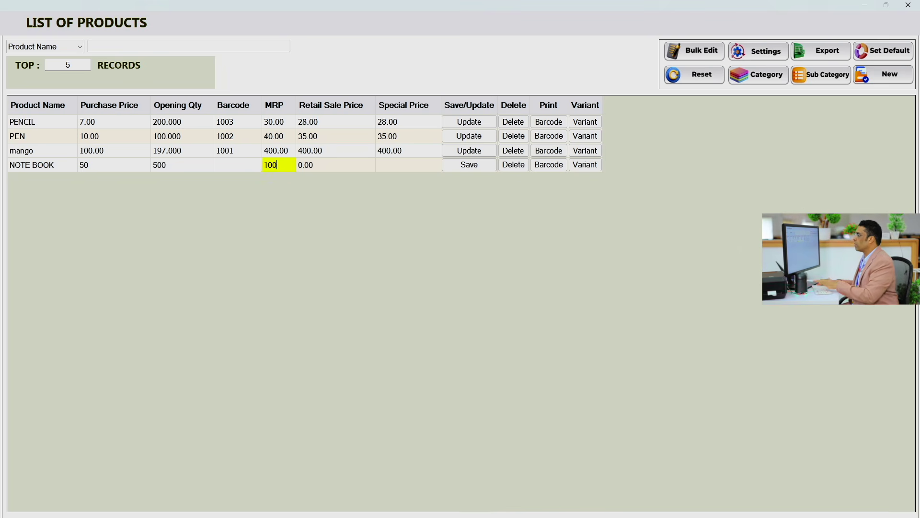
key("Tab")
type("90")
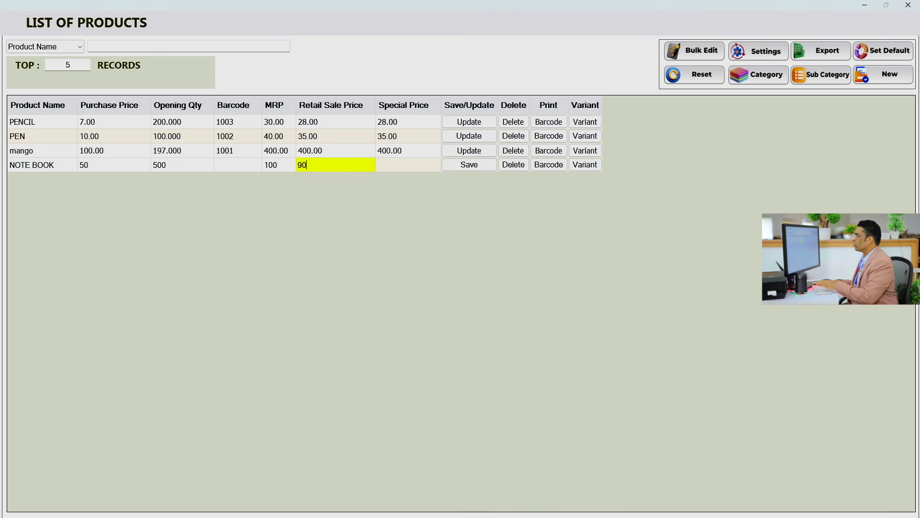
key("Tab")
key("Tab")
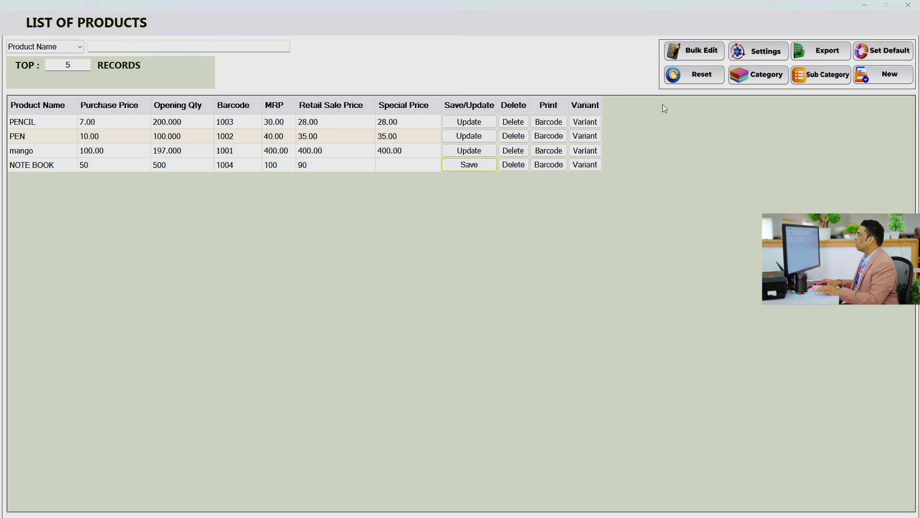
key("Return")
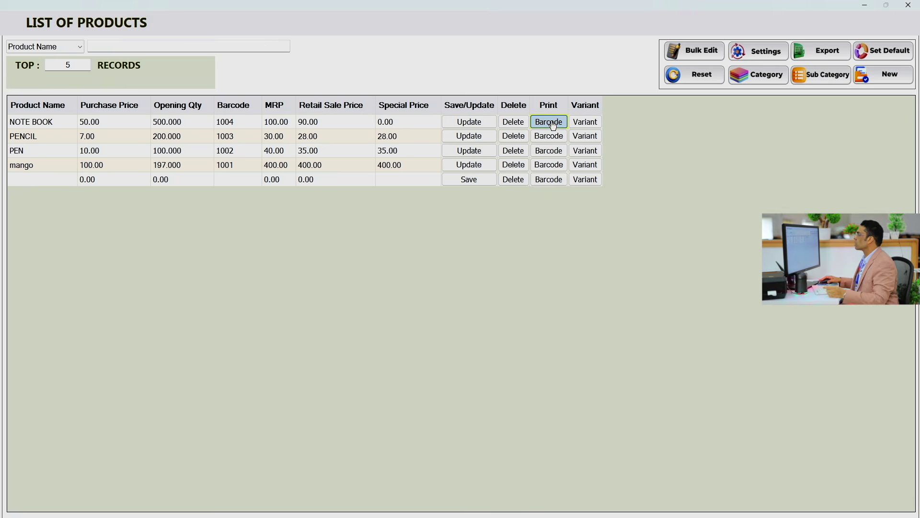
Preview the barcode label for NOTE BOOK and close the preview
left_click(551, 124)
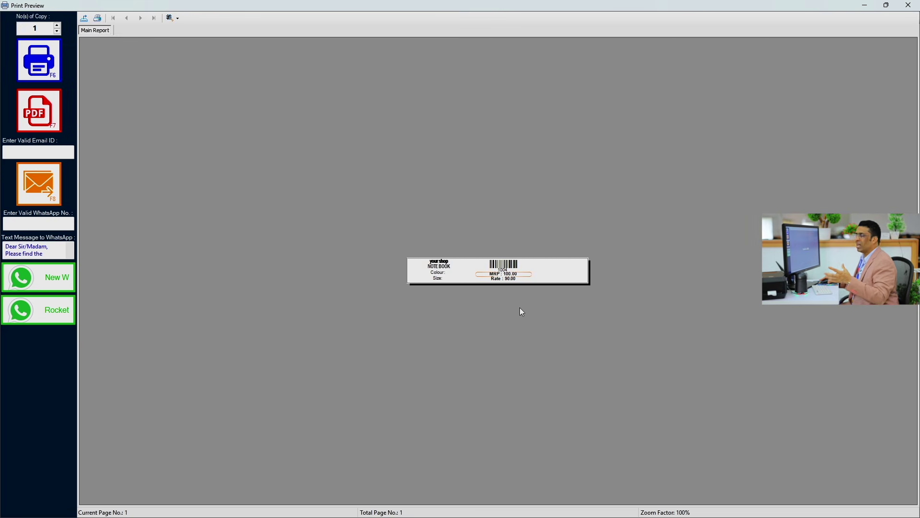
left_click(908, 5)
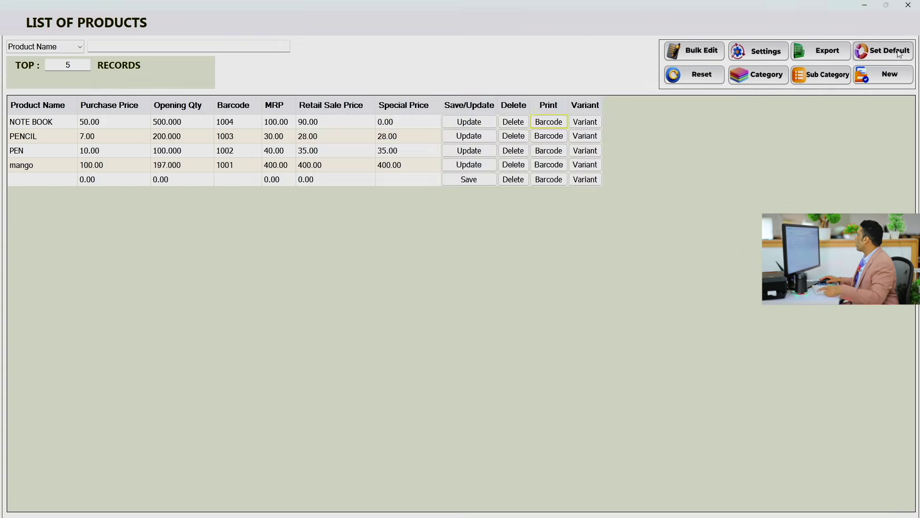
Set BarcodeT14 as the default barcode label template in the product default settings, apply it, and close the settings
left_click(900, 54)
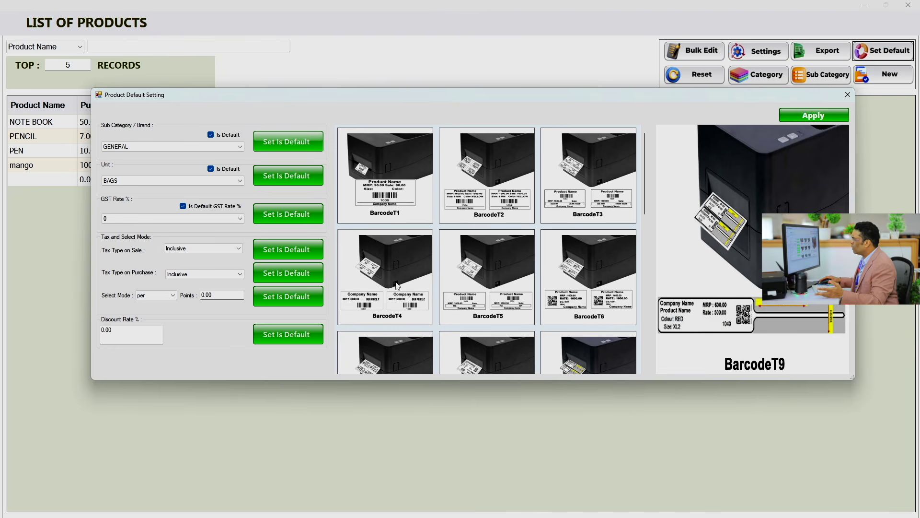
scroll(398, 285, "down", 5)
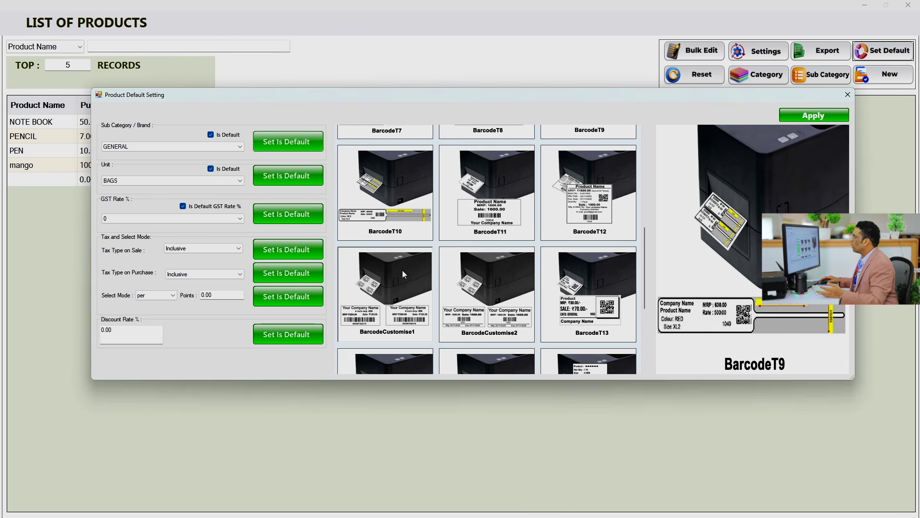
scroll(404, 269, "down", 3)
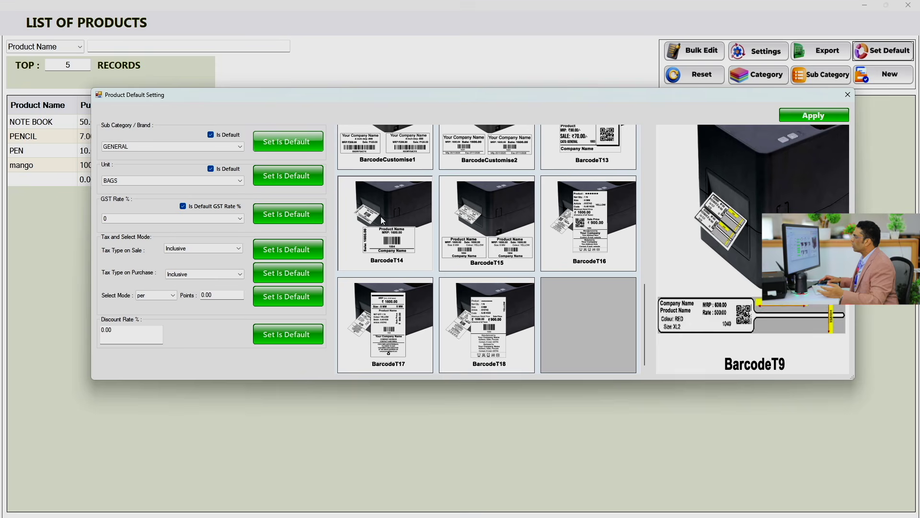
left_click(405, 271)
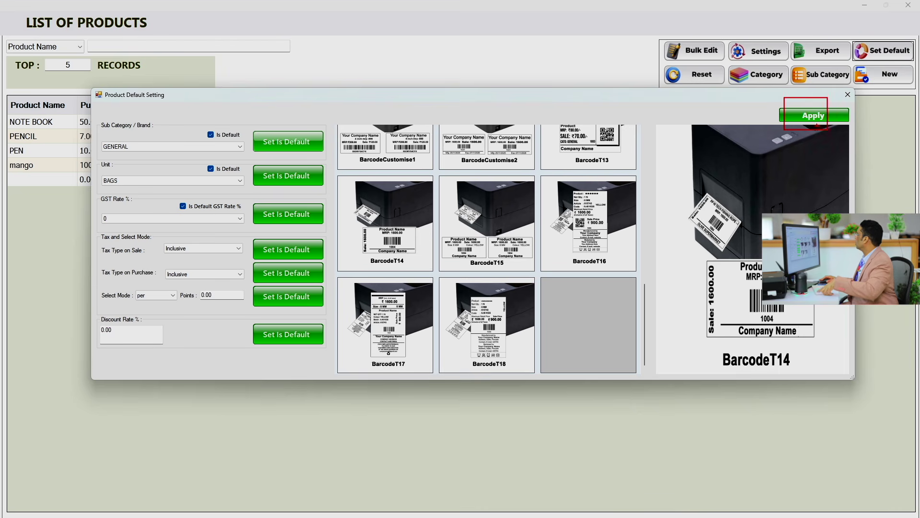
left_click(813, 115)
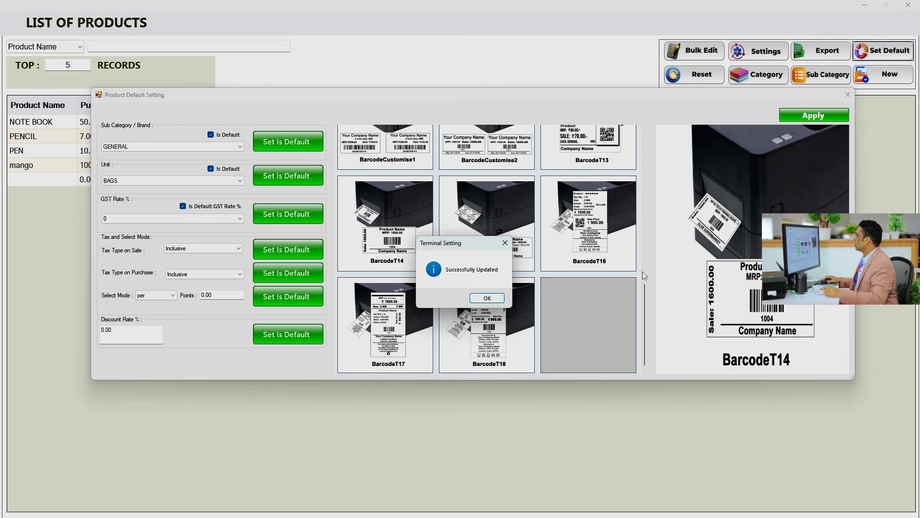
left_click(487, 297)
left_click(848, 95)
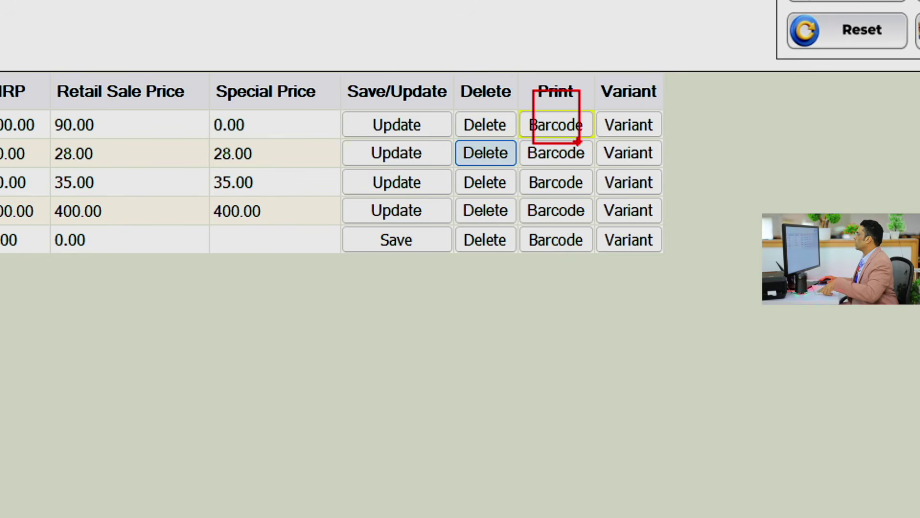
Preview NOTE BOOK's barcode label at 400% zoom and examine its MRP and sale price
left_click(560, 126)
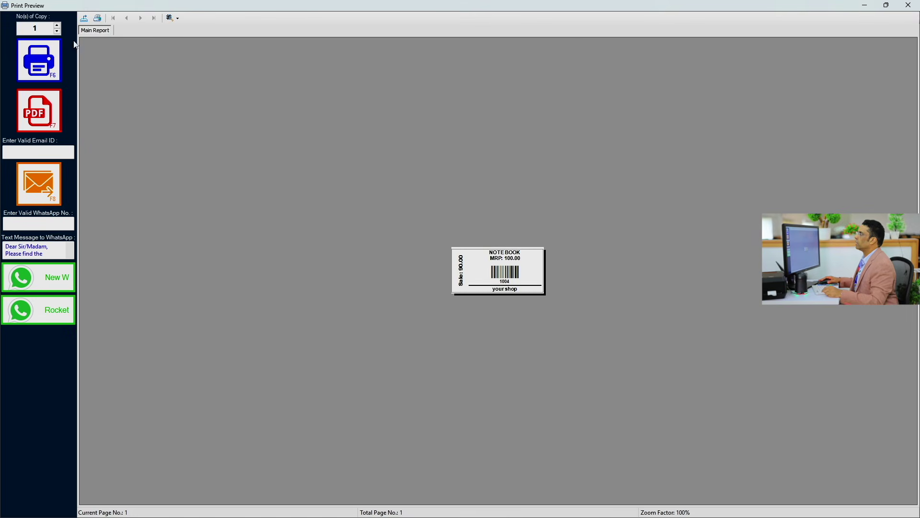
left_click(173, 18)
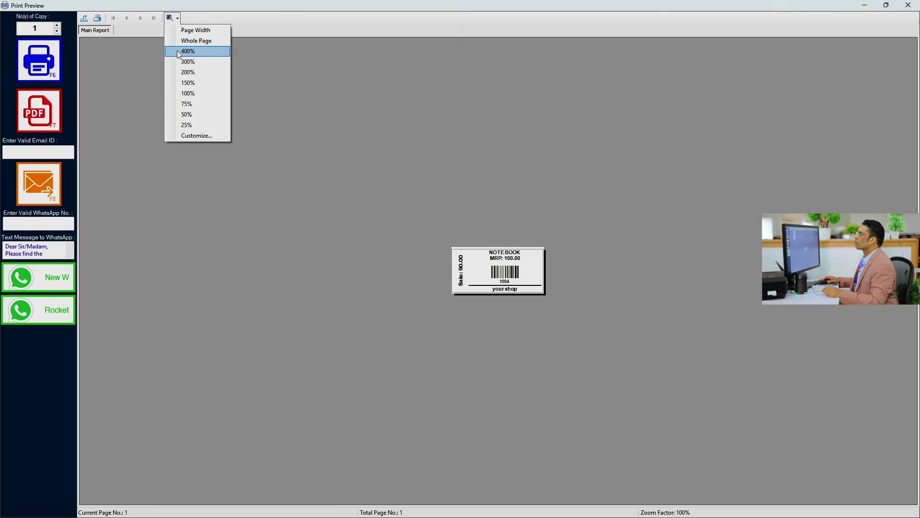
left_click(179, 52)
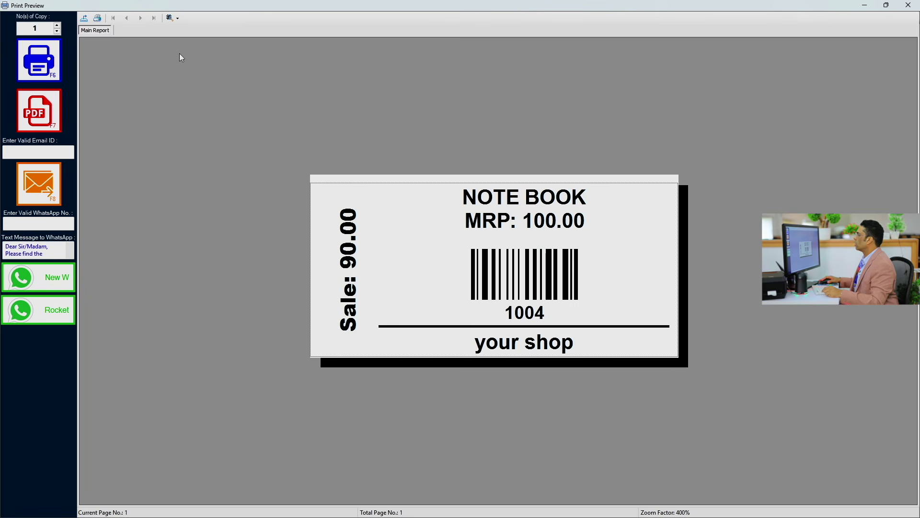
left_click(551, 225)
left_click(347, 279)
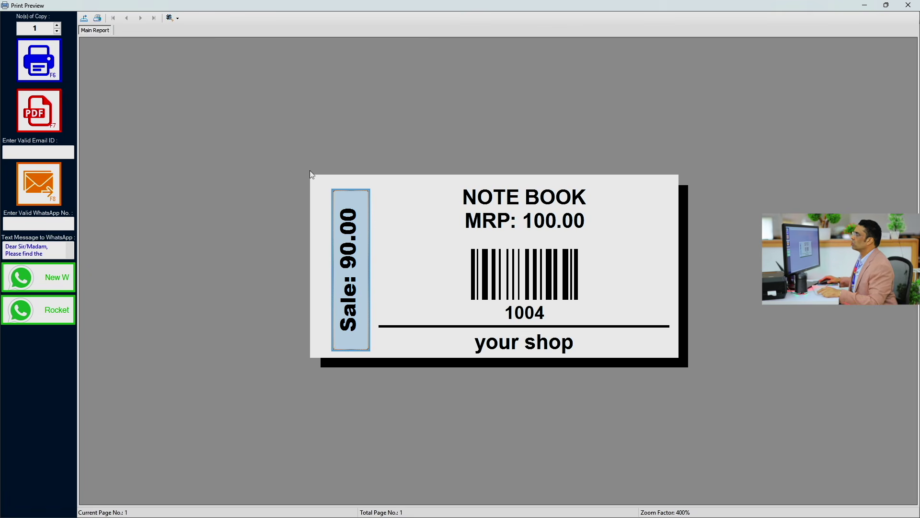
Start printing the label with 5 copies on the TSC TL240 printer
left_click(97, 17)
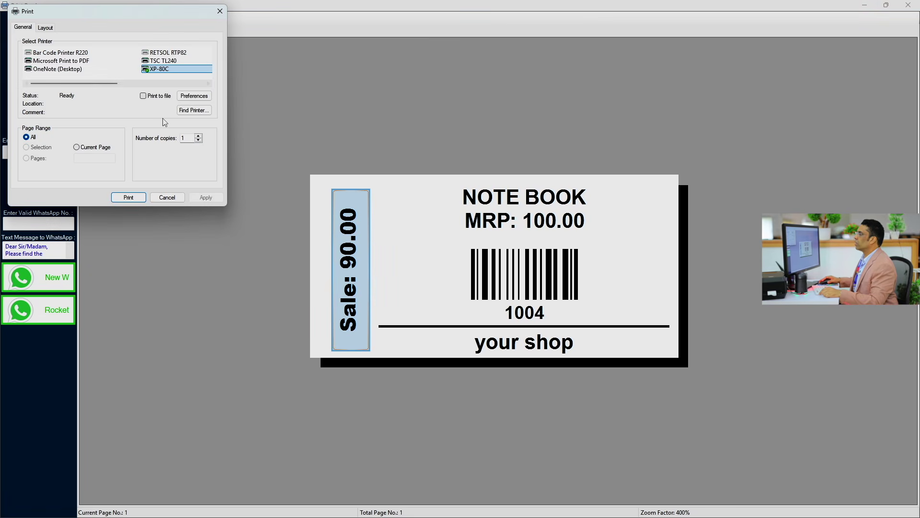
triple_click(198, 137)
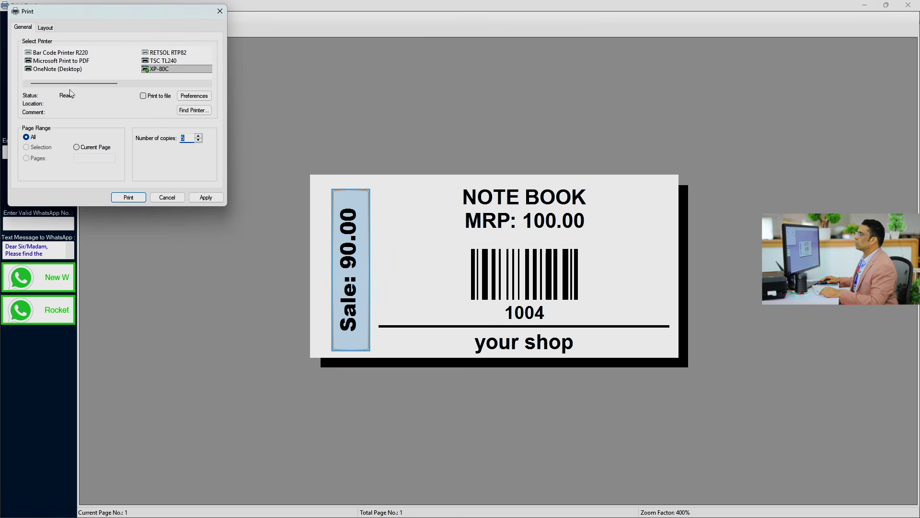
left_click(163, 60)
Set the printer's stock to BARCODE DUAL (105.6 mm x 24.9 mm) and print the labels
left_click(192, 96)
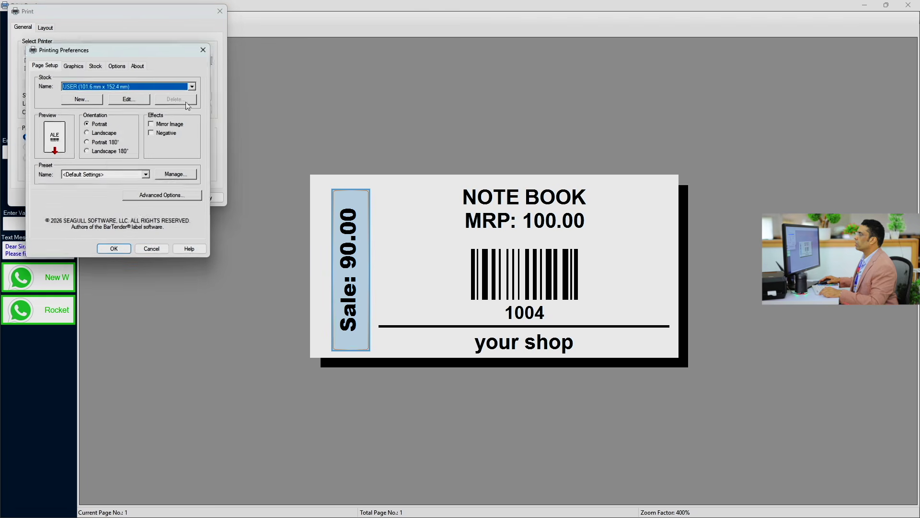
left_click(191, 86)
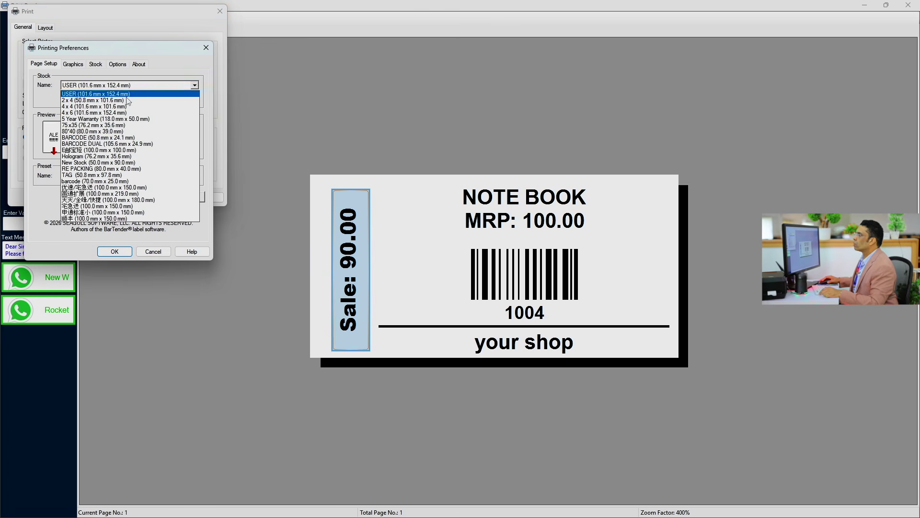
left_click(117, 144)
left_click(114, 251)
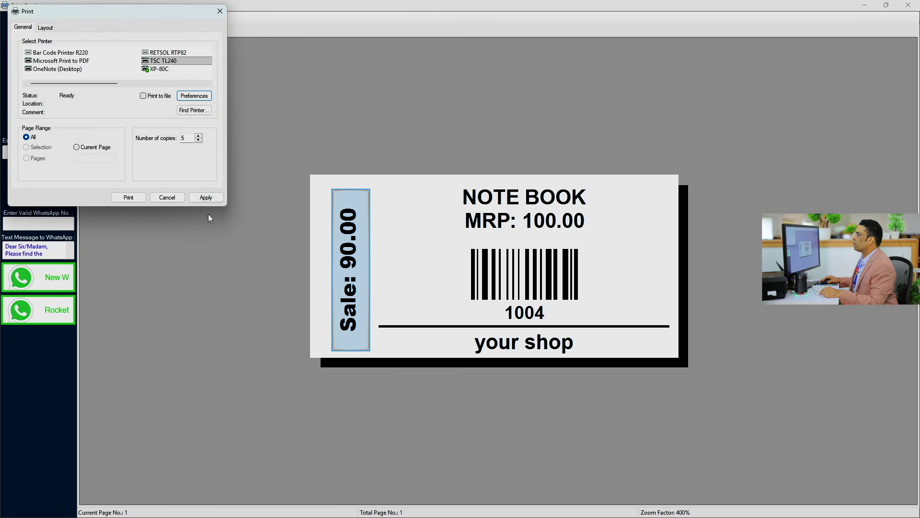
left_click(126, 198)
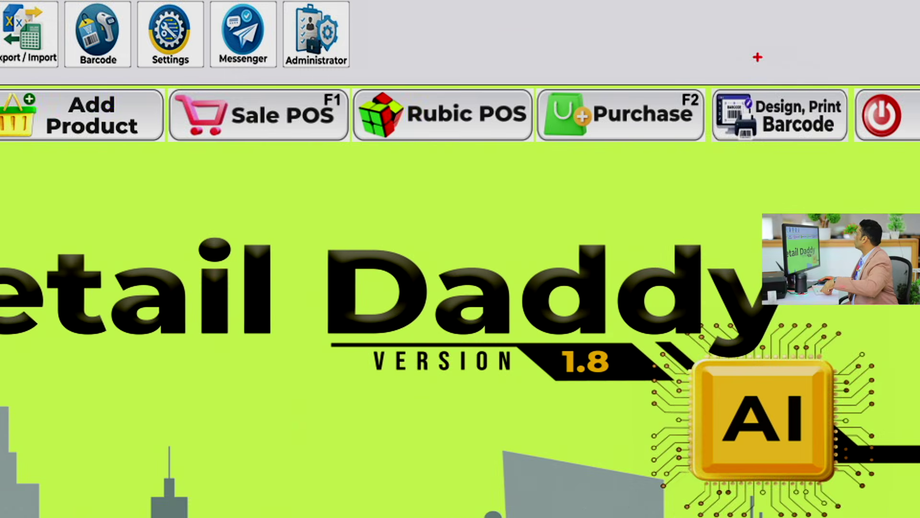
Open the barcode design and printing module and examine its saved labels, product list and search filters
left_click_drag(785, 40, 818, 100)
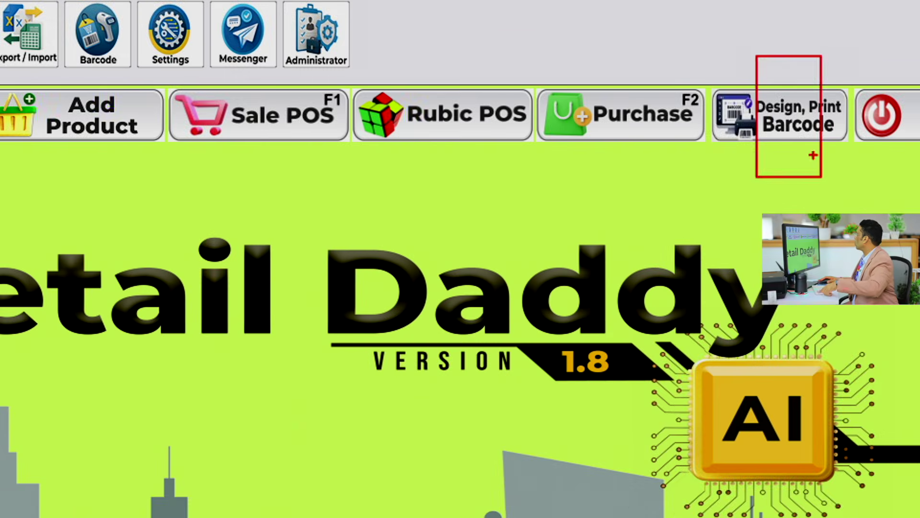
left_click(798, 115)
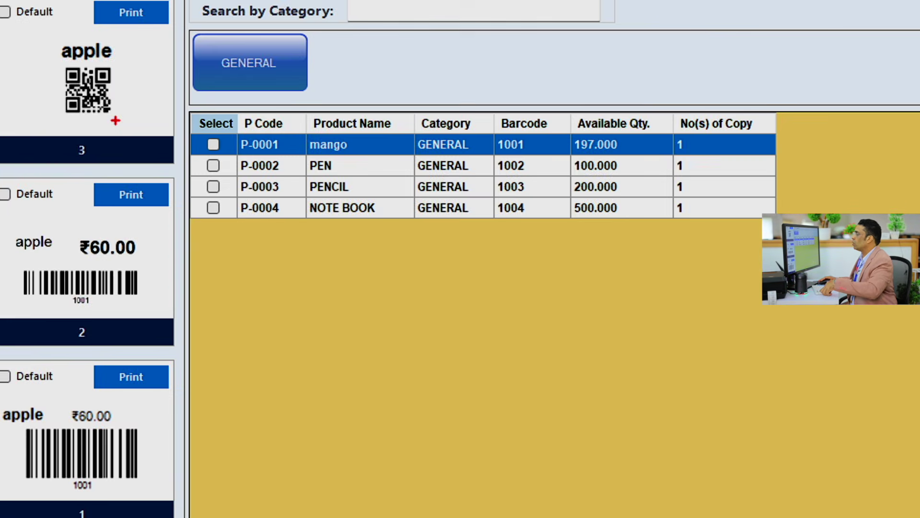
left_click_drag(133, 82, 411, 346)
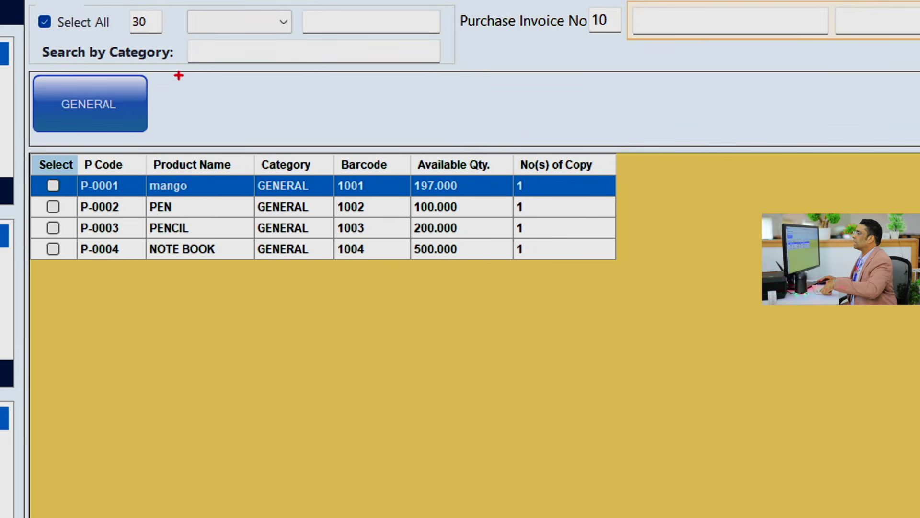
left_click_drag(167, 73, 242, 113)
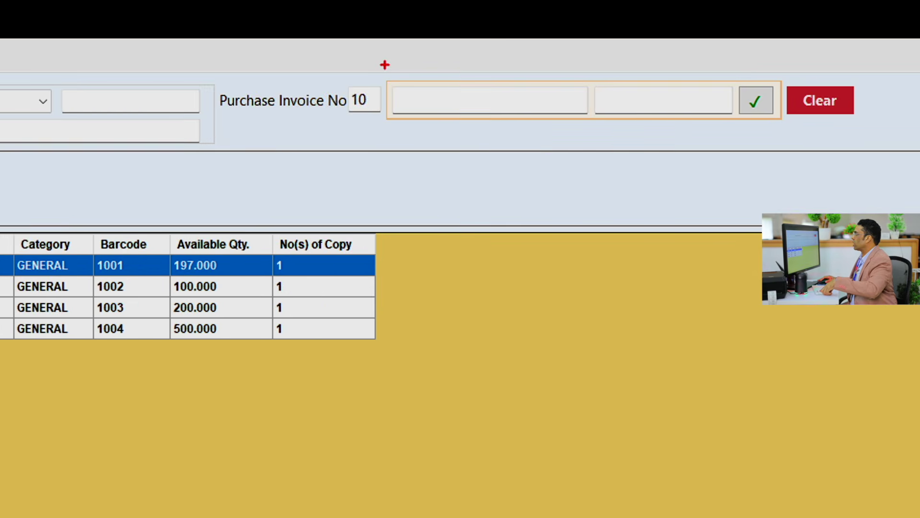
left_click_drag(536, 4, 663, 43)
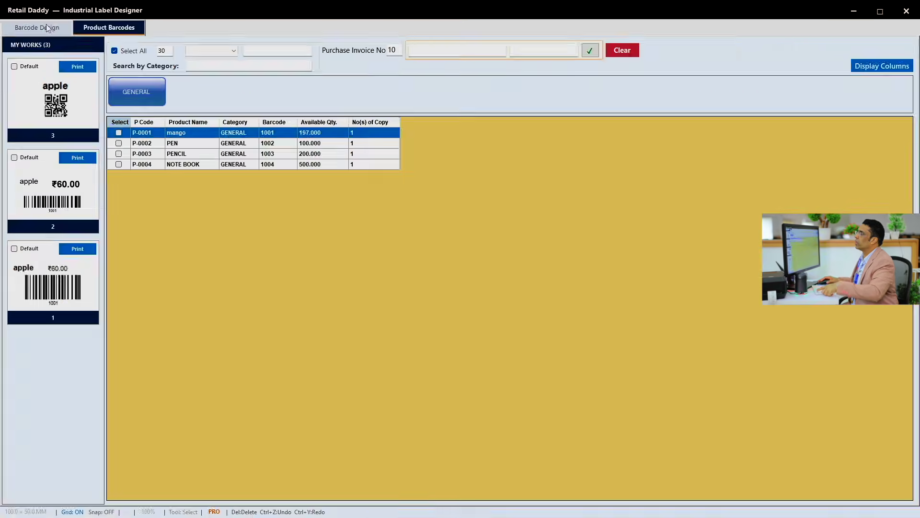
Create a new label design from the 2×1" Small template, with dimensions set to 50 × 25 mm
left_click(93, 64)
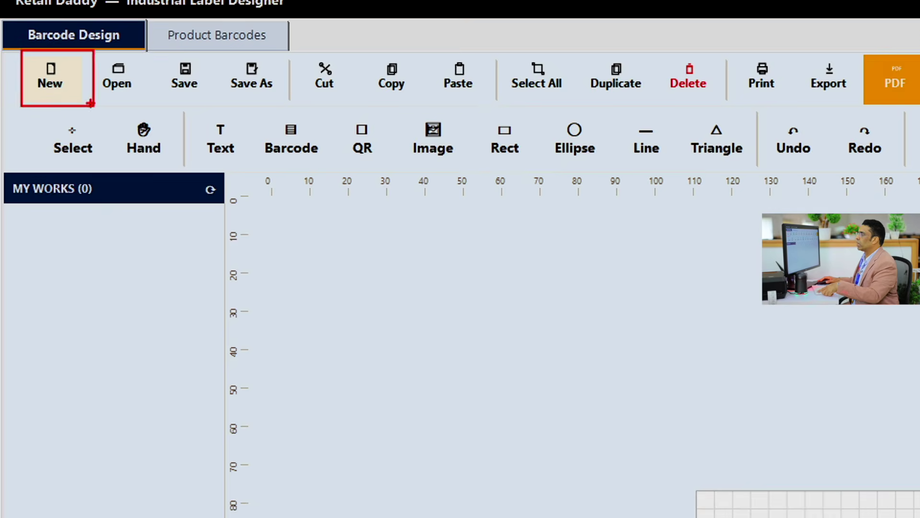
left_click(25, 48)
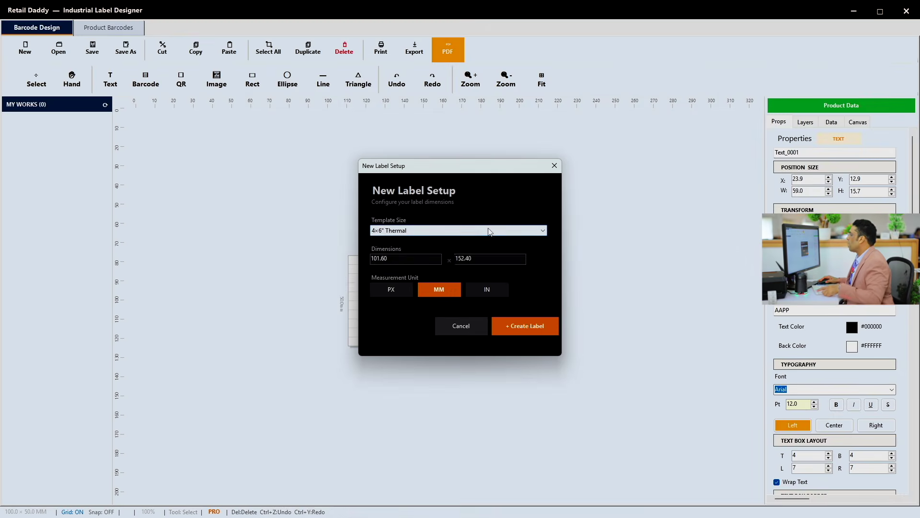
left_click(541, 229)
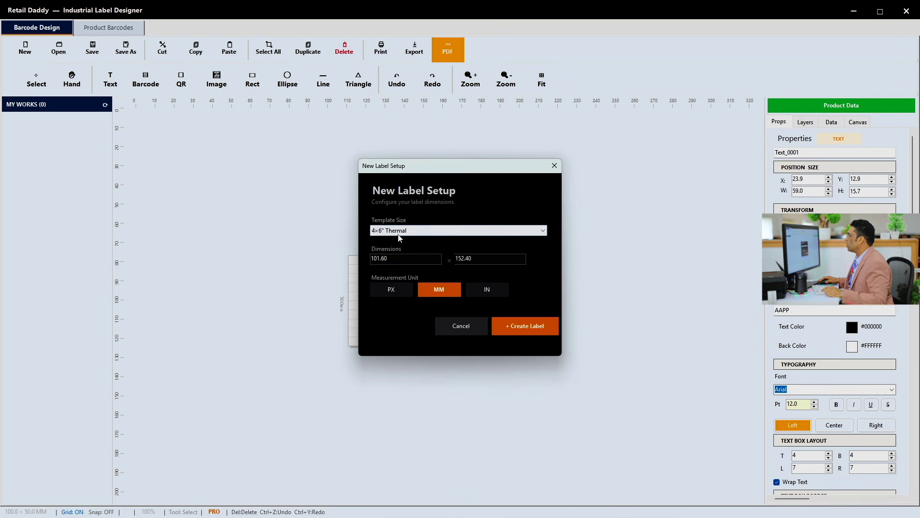
left_click(398, 232)
left_click(395, 255)
left_click(392, 263)
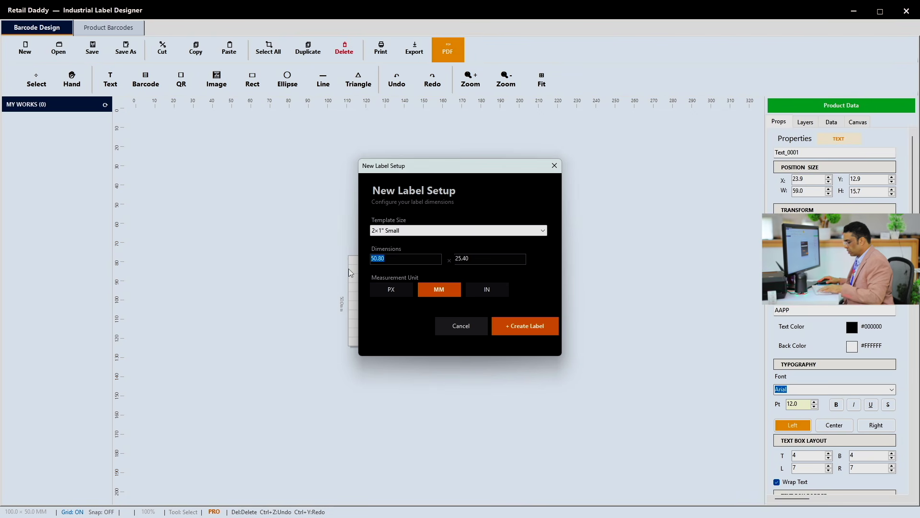
type("50")
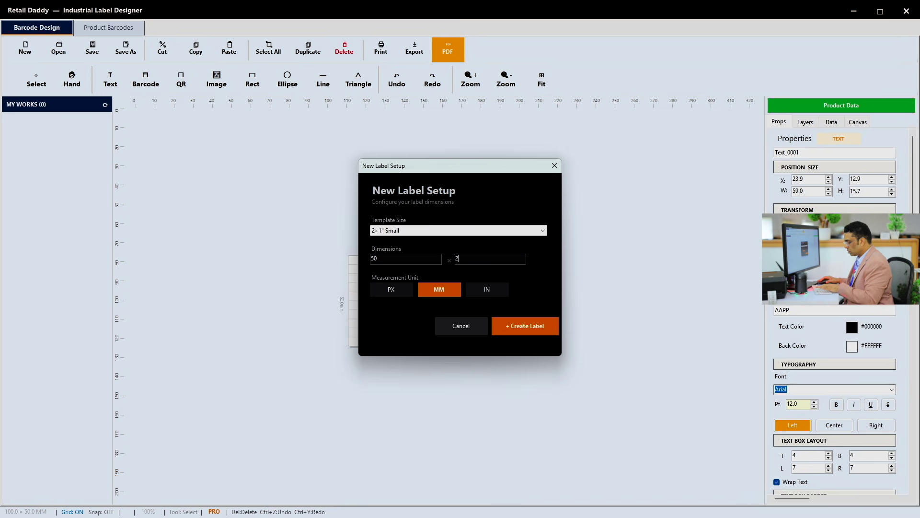
left_click(530, 329)
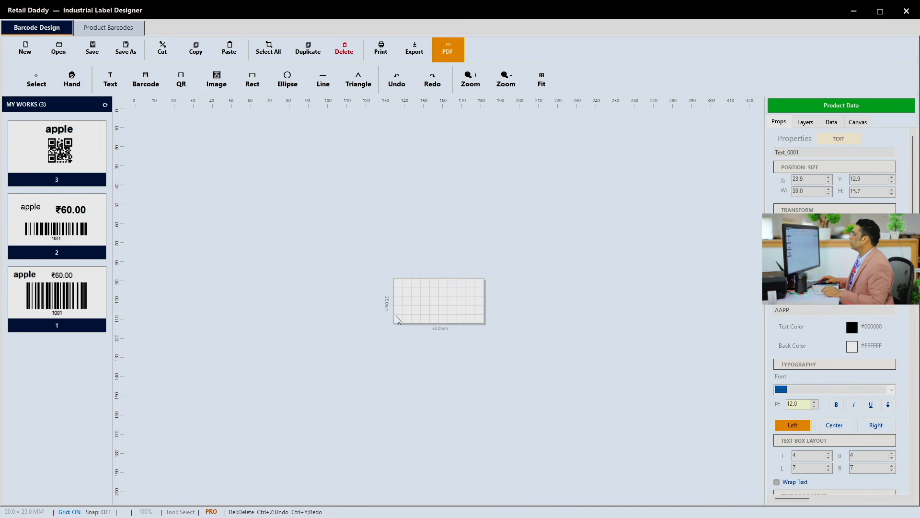
Add the Product Name data field to the label and place it near the upper-left corner, at about X 6.2, Y 2.5
scroll(416, 322, "up", 5)
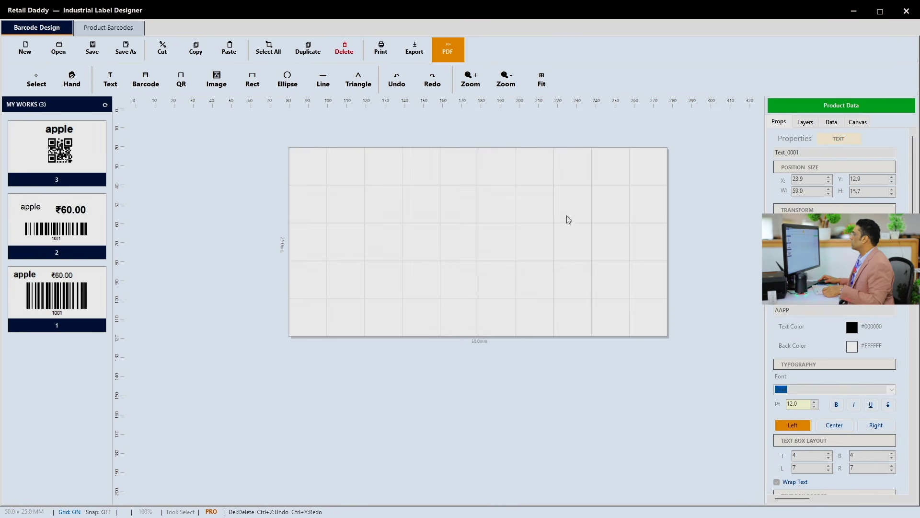
scroll(671, 160, "up", 1)
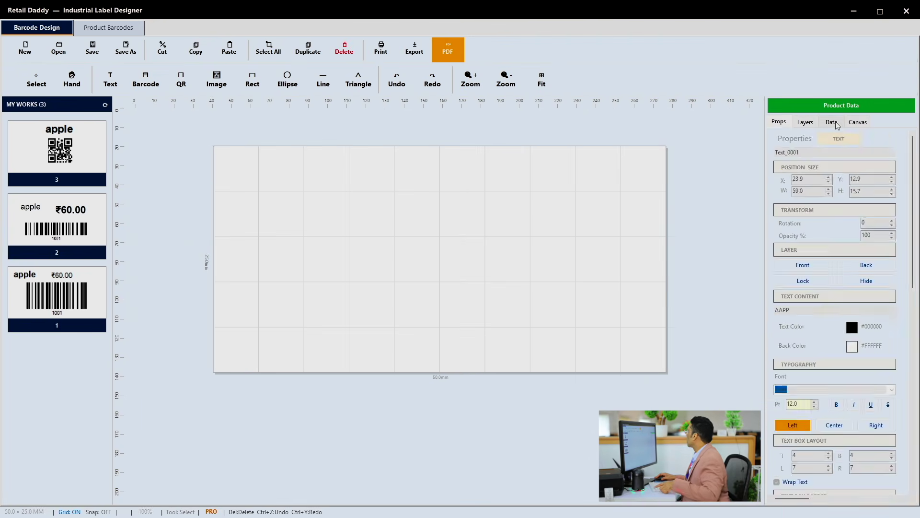
left_click(837, 124)
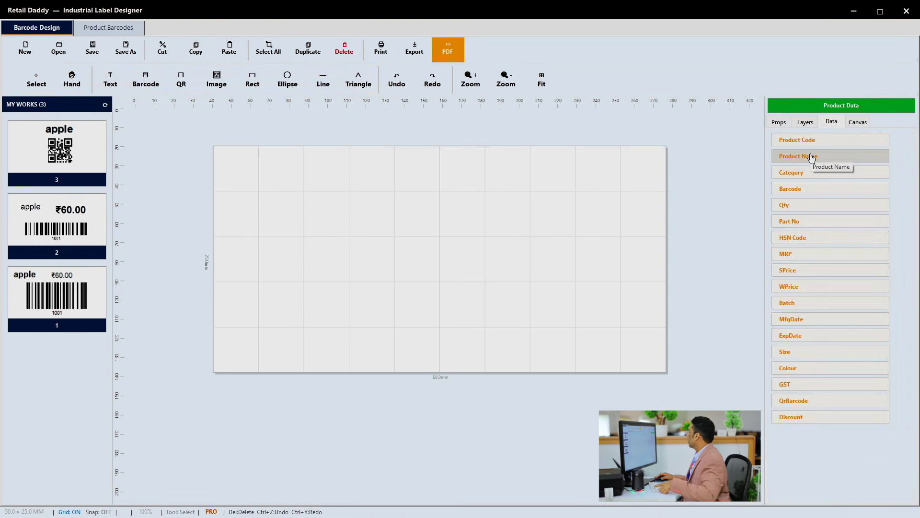
left_click(811, 157)
left_click_drag(255, 237, 310, 200)
left_click(366, 228)
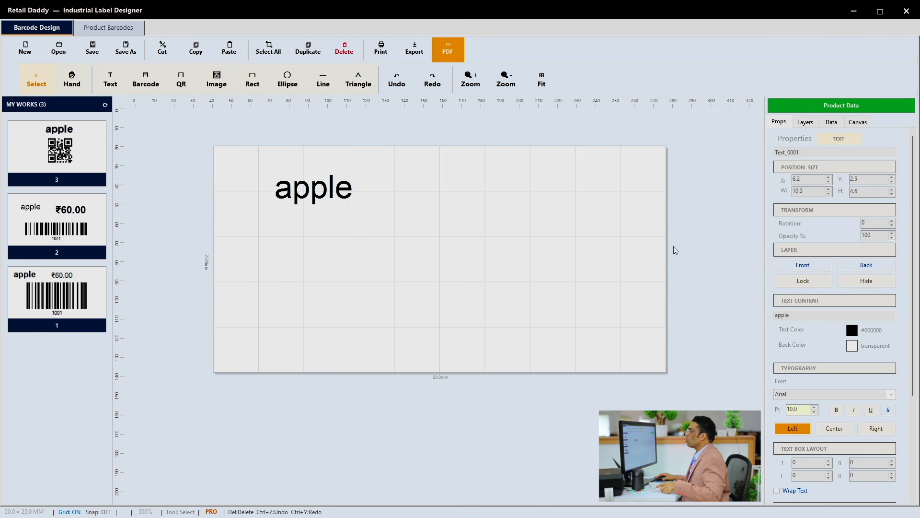
Add the Barcode data field at about 34.3 × 10.8 mm on the label's lower half, and move the product name up to about Y 0.9
left_click(831, 122)
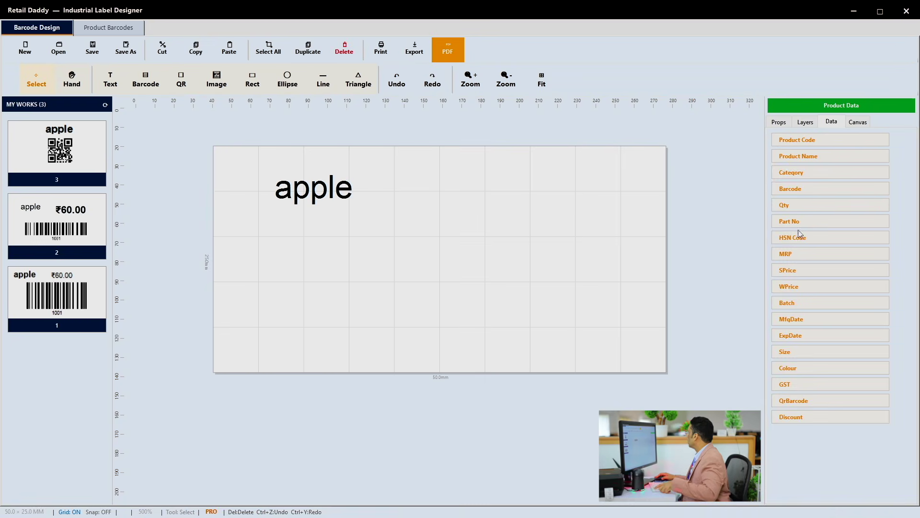
left_click(791, 188)
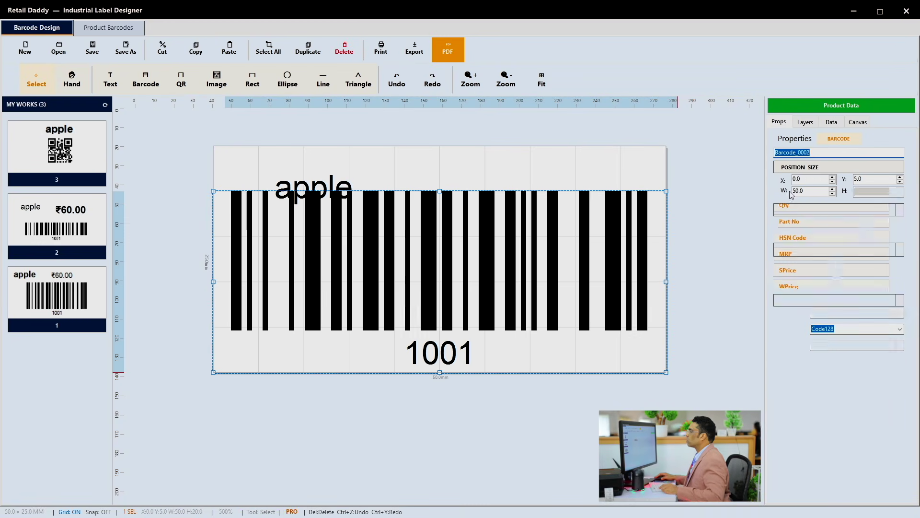
left_click_drag(211, 191, 316, 246)
left_click_drag(599, 235, 587, 246)
left_click_drag(462, 270, 458, 260)
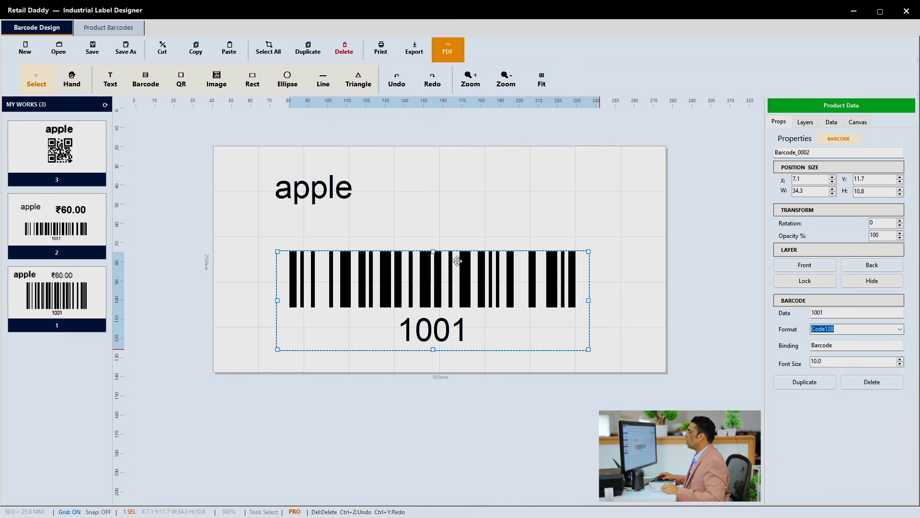
left_click_drag(310, 193, 312, 183)
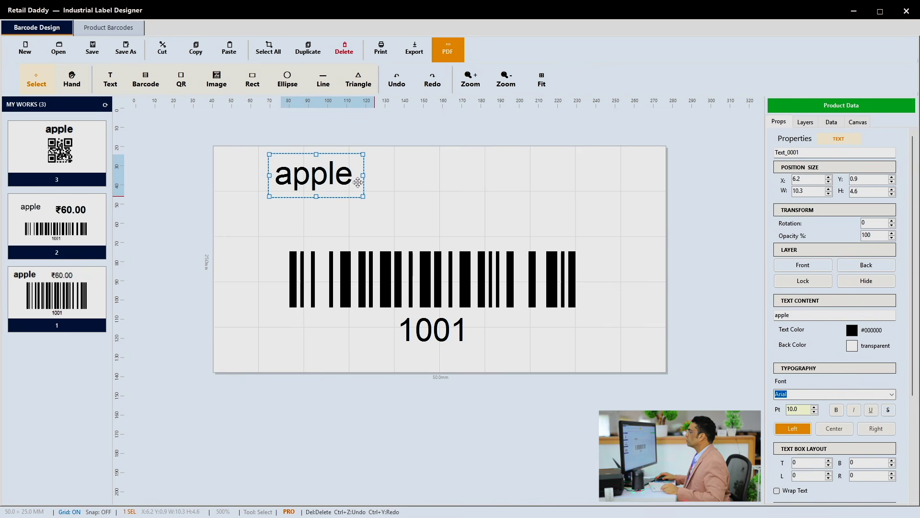
key("r")
left_click_drag(273, 205, 366, 243)
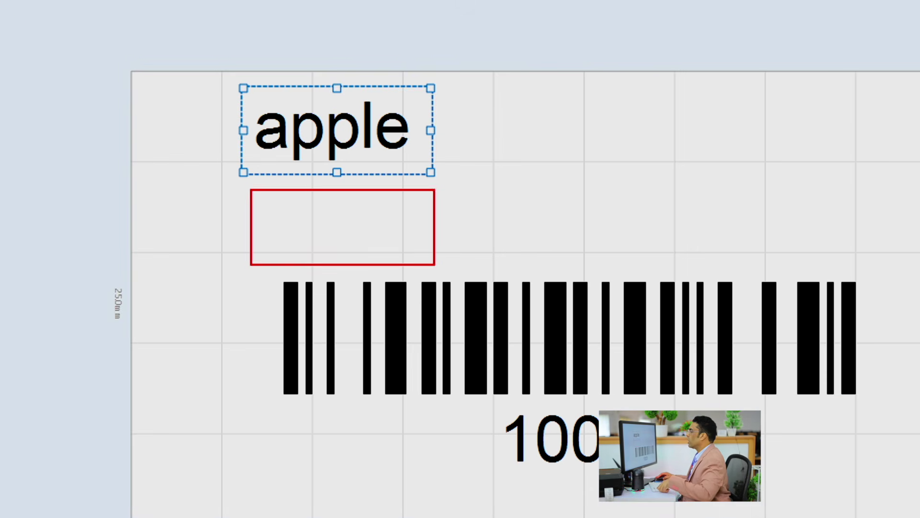
left_click_drag(469, 200, 559, 234)
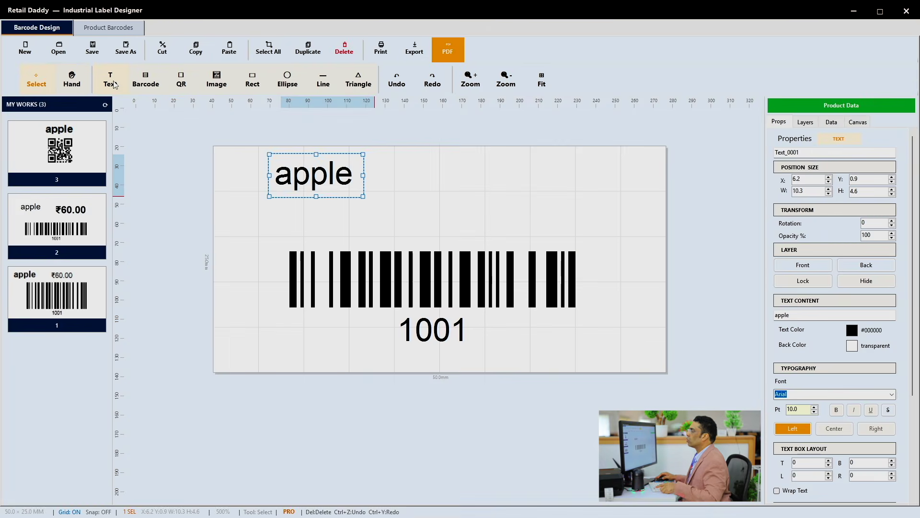
Add a text label reading "MRP:-" below the product name at the label's left edge, at about X 0.0, Y 5.3
left_click(111, 80)
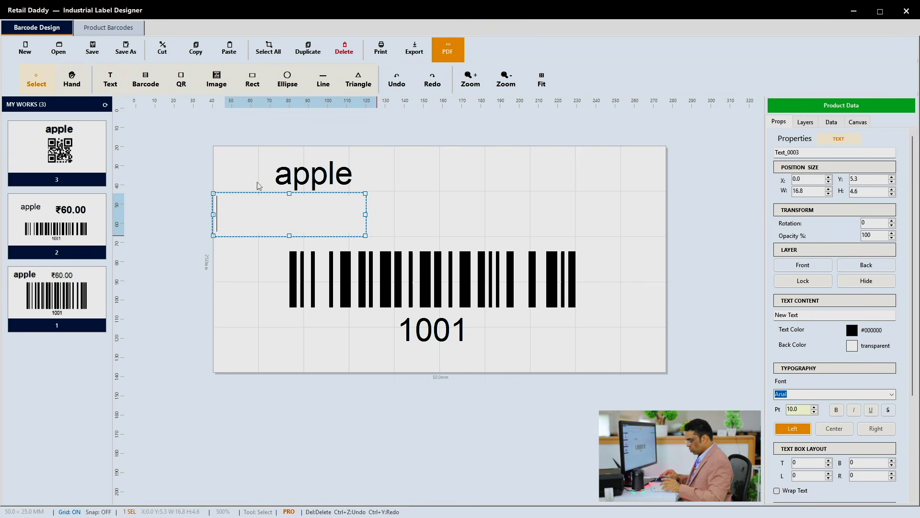
type("MRP:-")
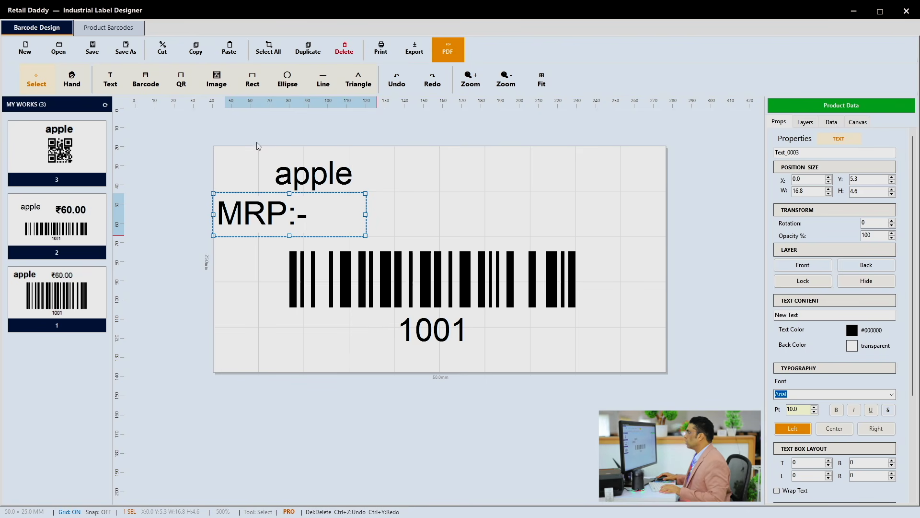
left_click(438, 209)
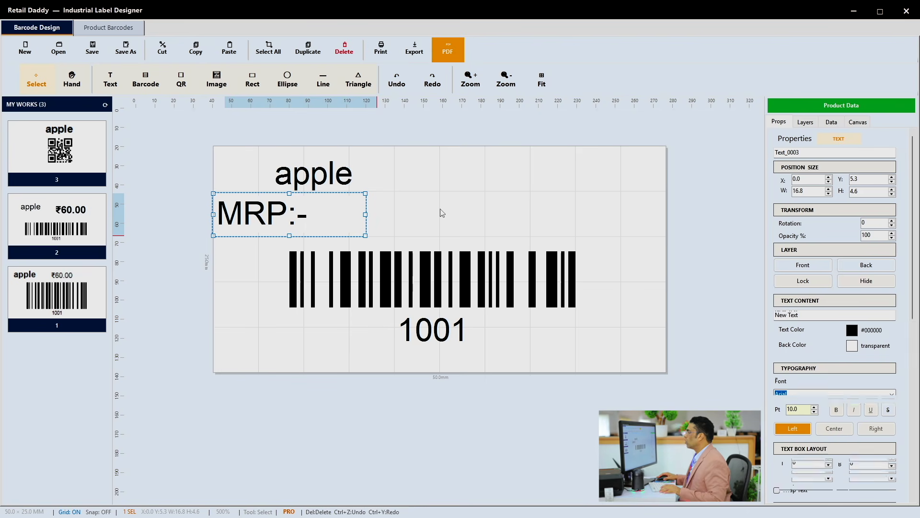
left_click(292, 223)
left_click_drag(320, 216, 317, 216)
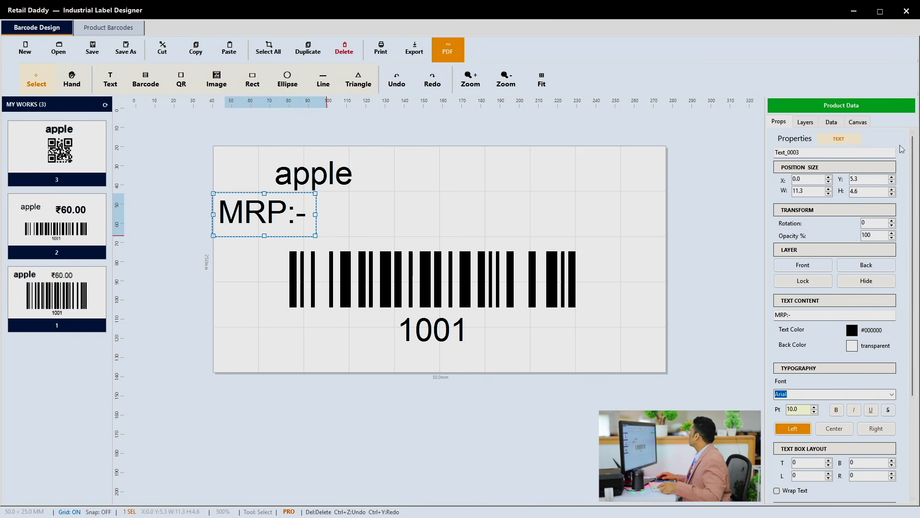
Add the MRP data field and place it directly after the "MRP:-" text, at about X 10.4, Y 5.5
left_click(835, 123)
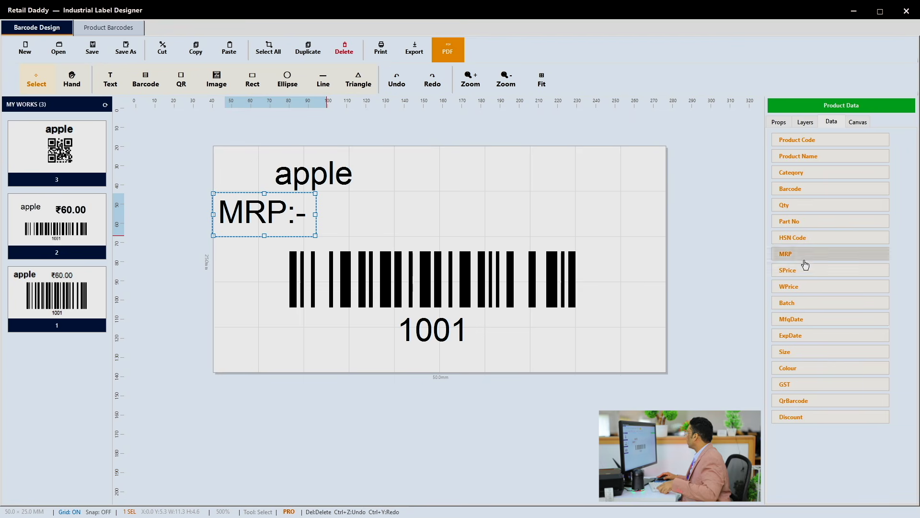
left_click(450, 202)
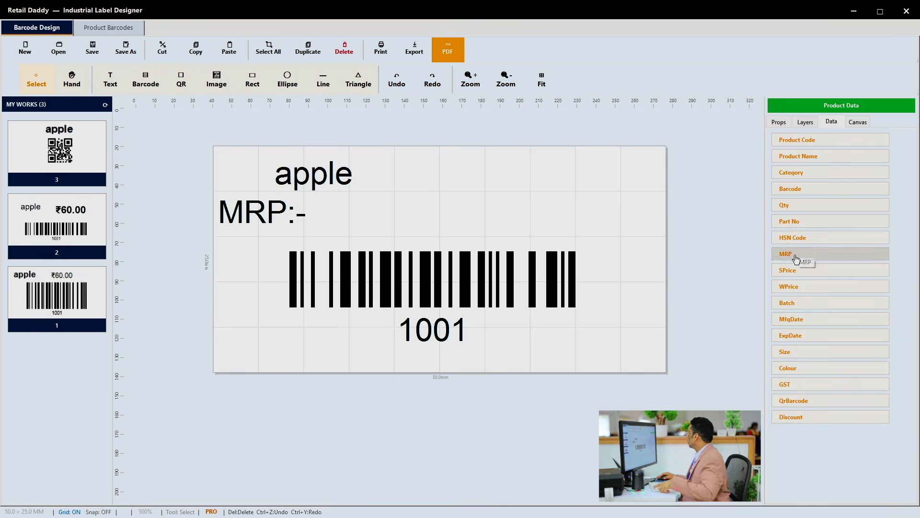
left_click(786, 257)
left_click_drag(366, 213, 354, 217)
left_click_drag(420, 196, 412, 196)
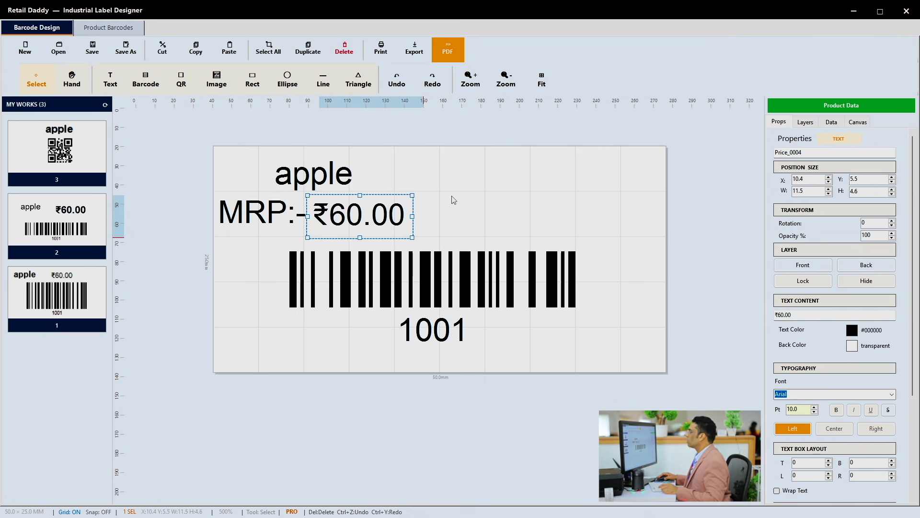
left_click(478, 204)
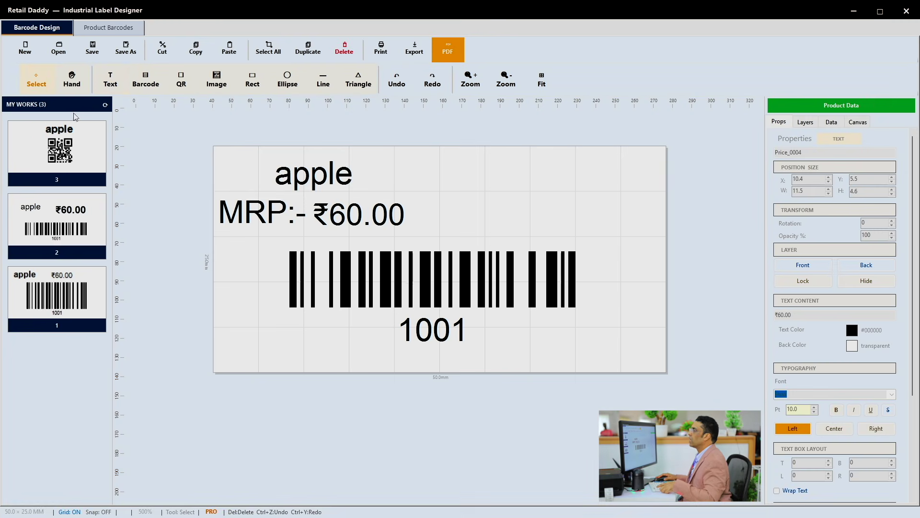
Add a text label reading "S Price" and place it on the MRP row's right half, at about X 26.5, Y 5.3
left_click(110, 81)
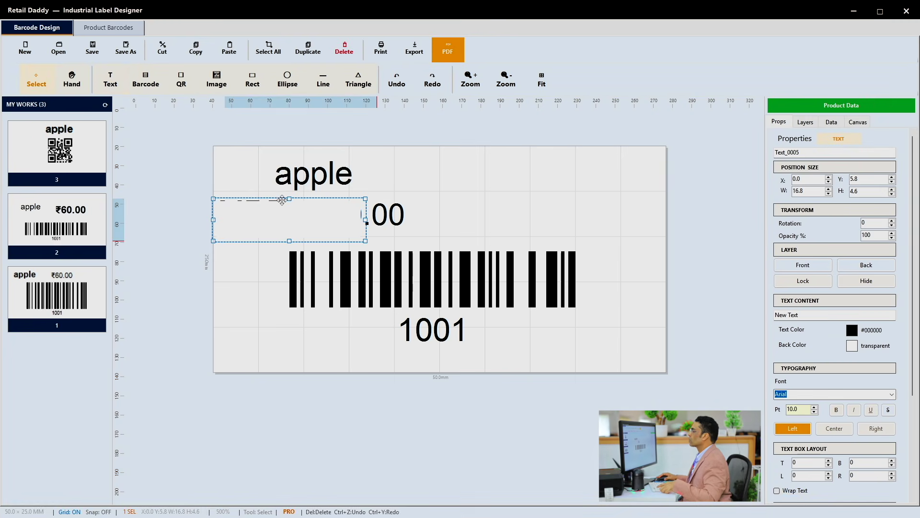
type("s pRICE")
key("BackSpace")
key("BackSpace")
key("BackSpace")
key("BackSpace")
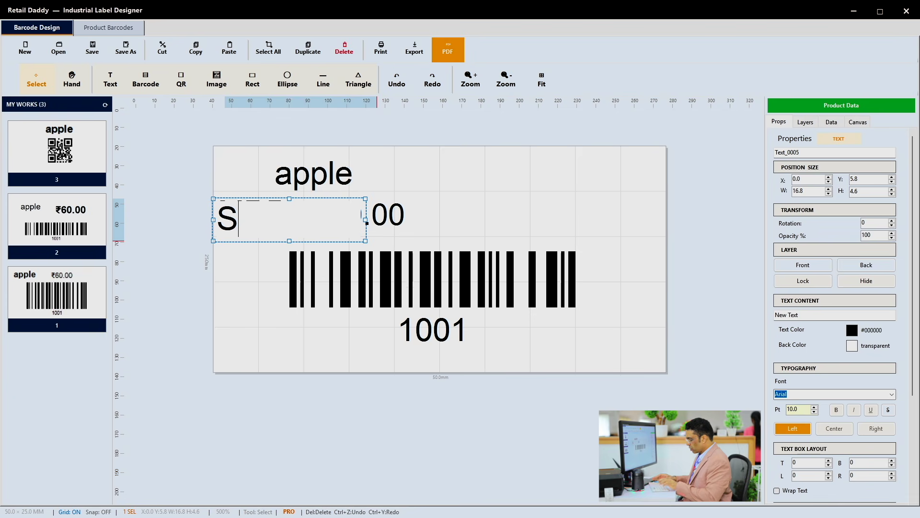
type("rice")
left_click(462, 203)
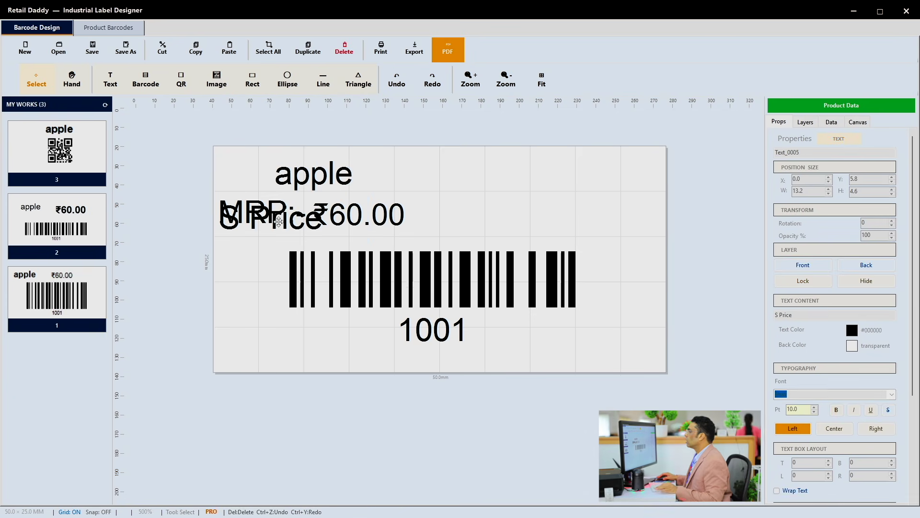
left_click_drag(262, 221, 502, 218)
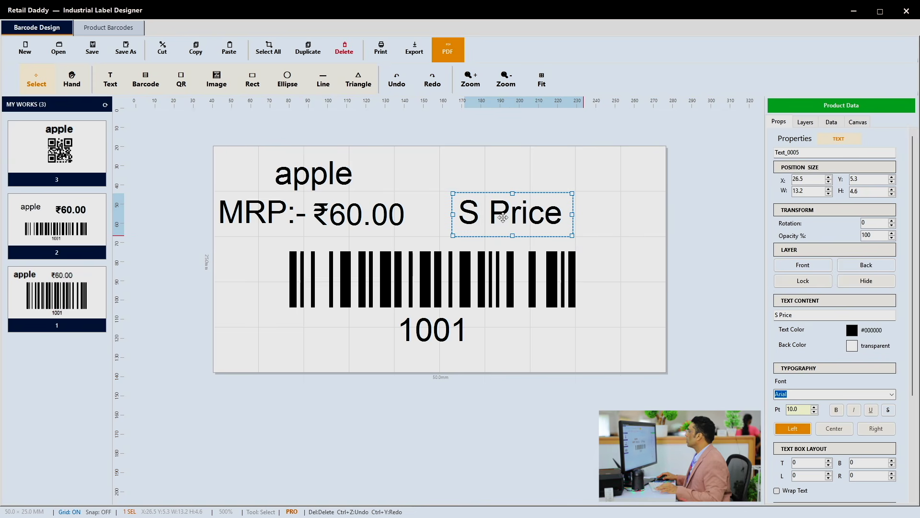
left_click(582, 229)
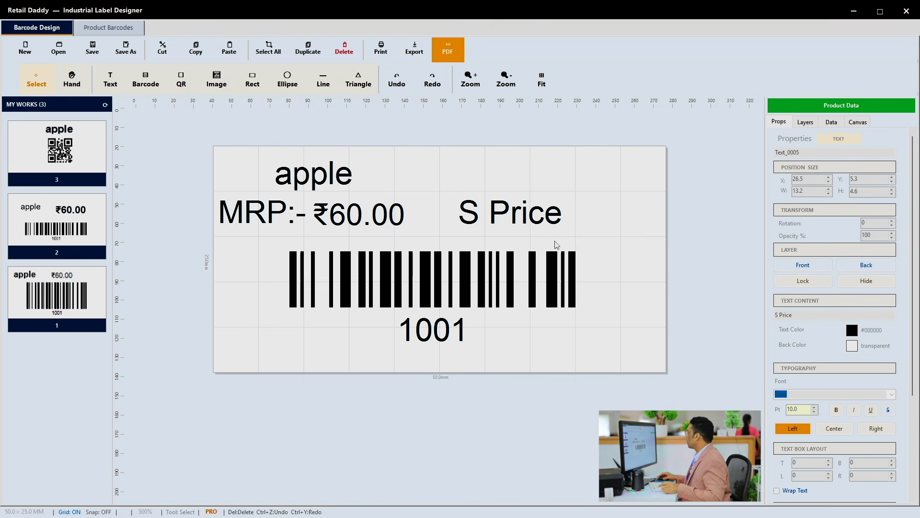
Add the SPrice data field at about X 36.9, Y 5.6, and shift the "S Price" text slightly left to sit beside it
left_click(840, 124)
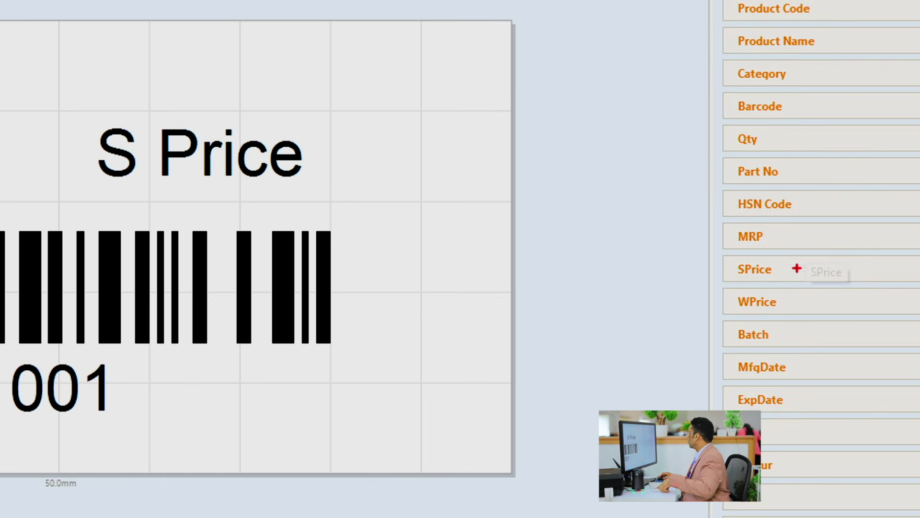
left_click_drag(792, 265, 814, 276)
key("Escape")
left_click(806, 275)
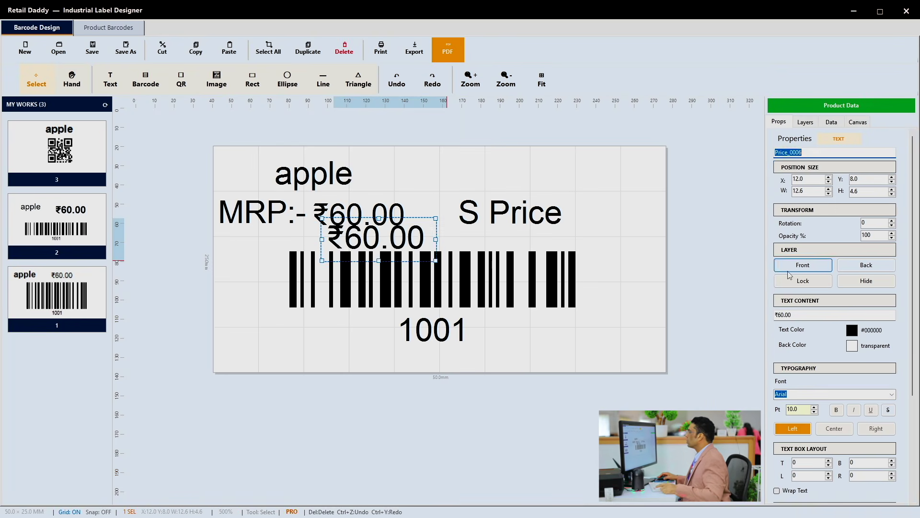
left_click_drag(410, 233, 663, 216)
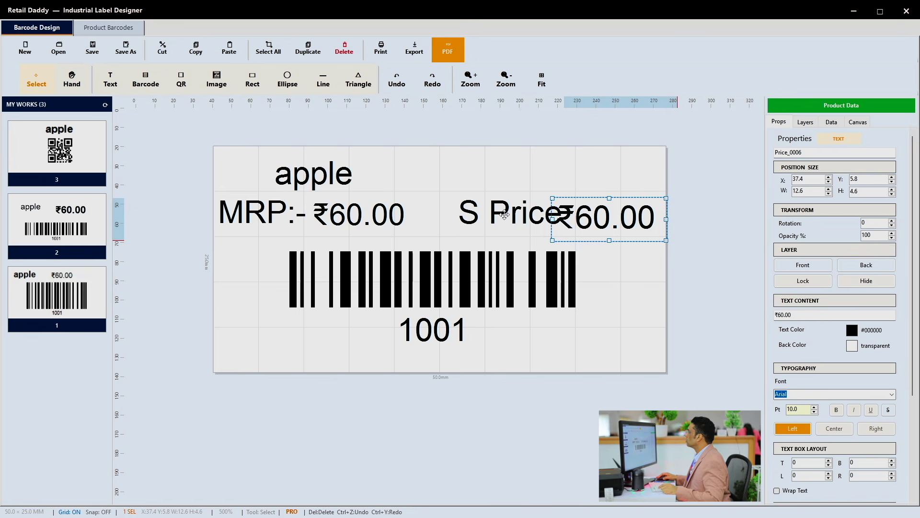
left_click(489, 215)
left_click_drag(578, 216, 574, 215)
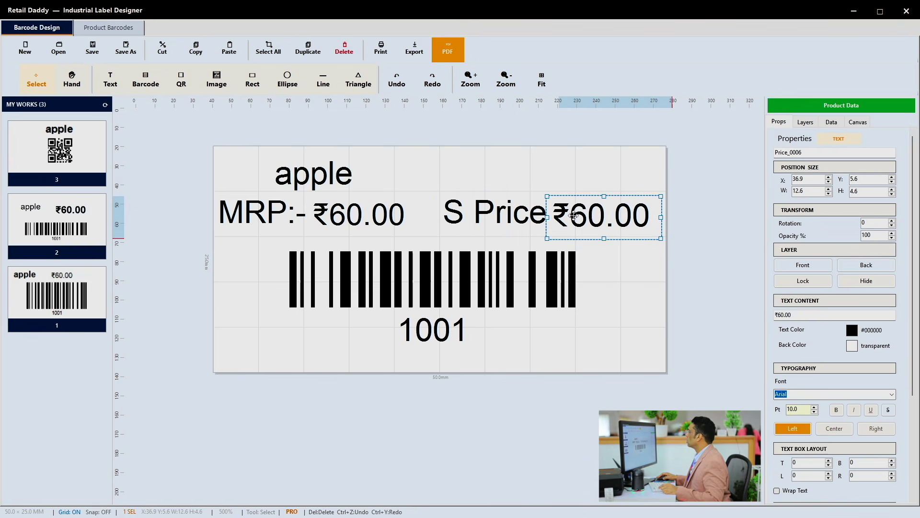
left_click(416, 159)
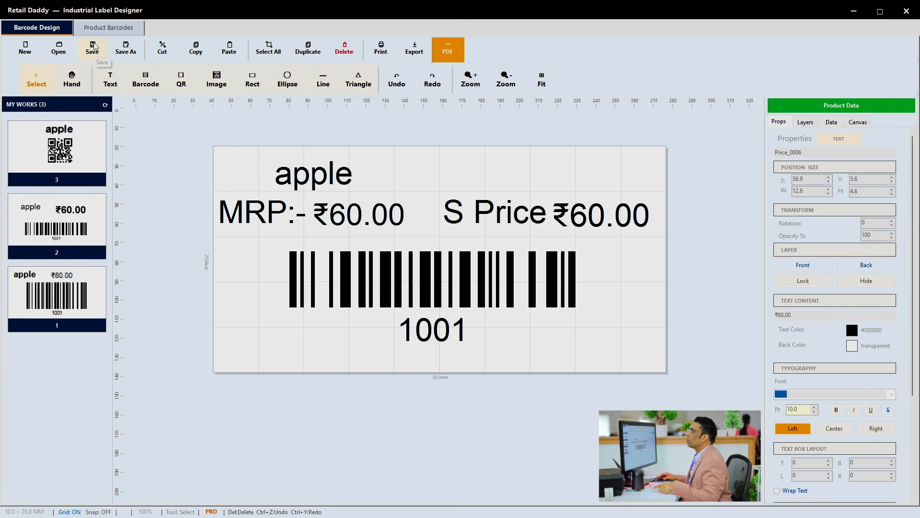
Save the label design under the file name 4 in the BarcodeLabelDesigner folder
left_click(92, 48)
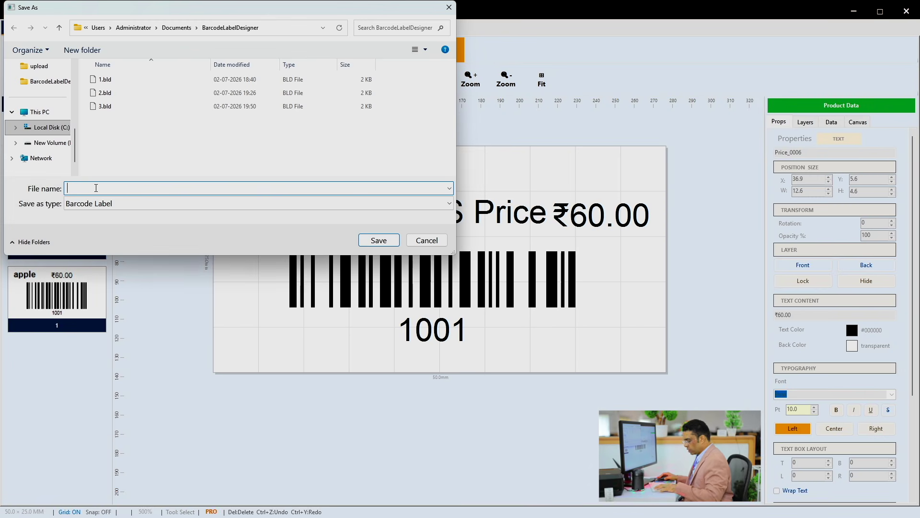
type("4")
left_click(379, 240)
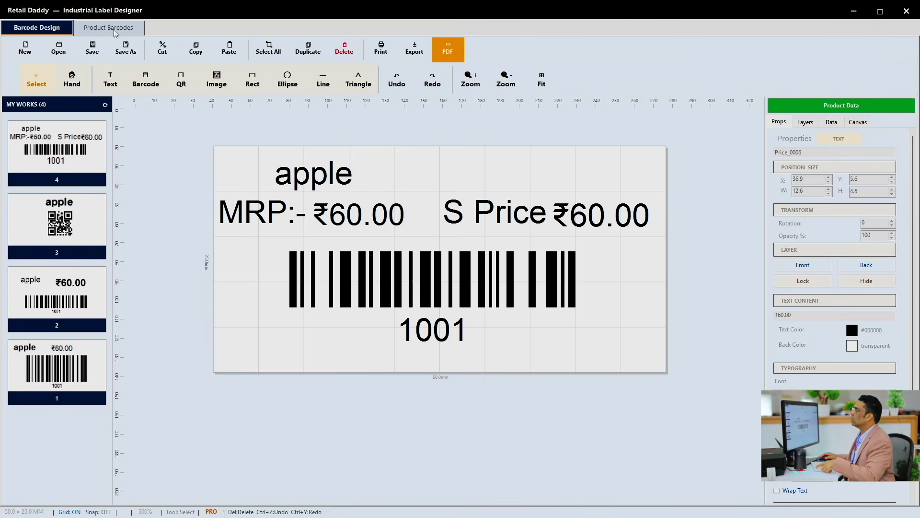
Select all products in the product barcodes list and open the print preview for label design 4
left_click(111, 28)
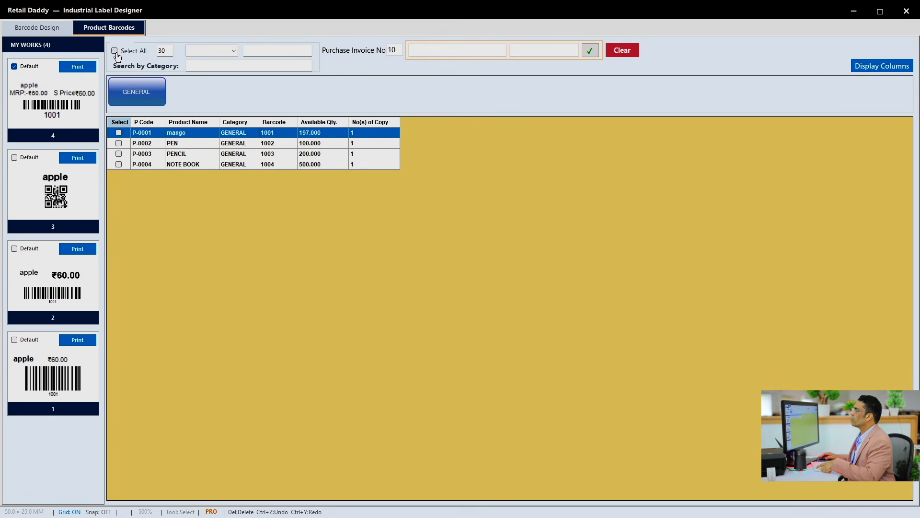
left_click(115, 52)
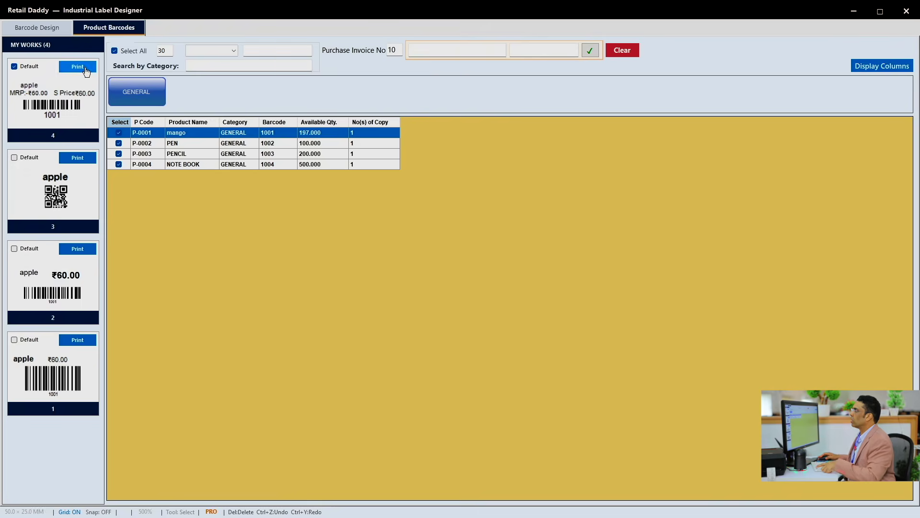
left_click(119, 55)
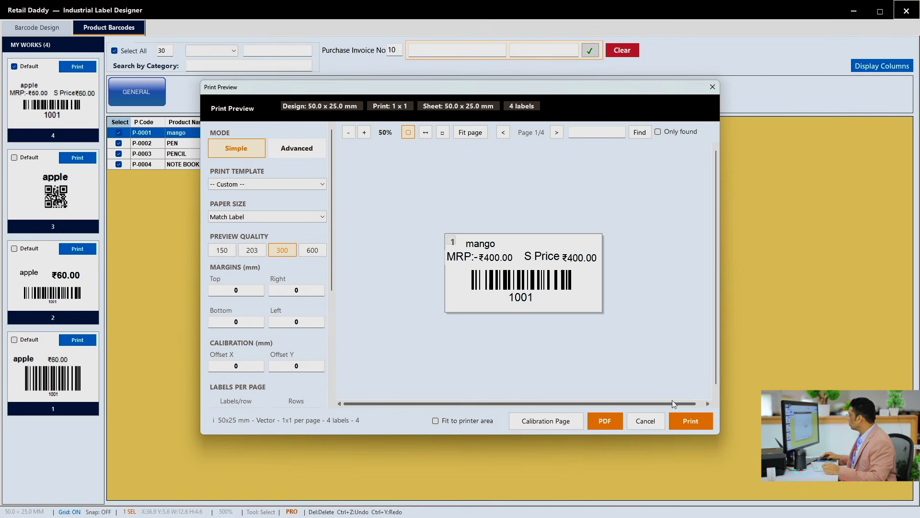
Print the labels on the TSC TL240 printer with the BARCODE (50.8 mm x 24.1 mm) stock, and close the print preview
left_click(688, 419)
left_click(467, 152)
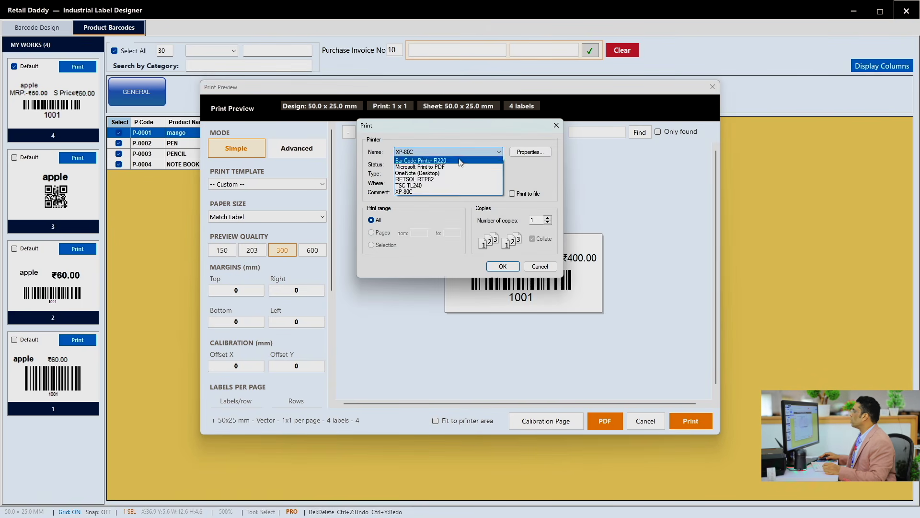
left_click(450, 187)
left_click(517, 152)
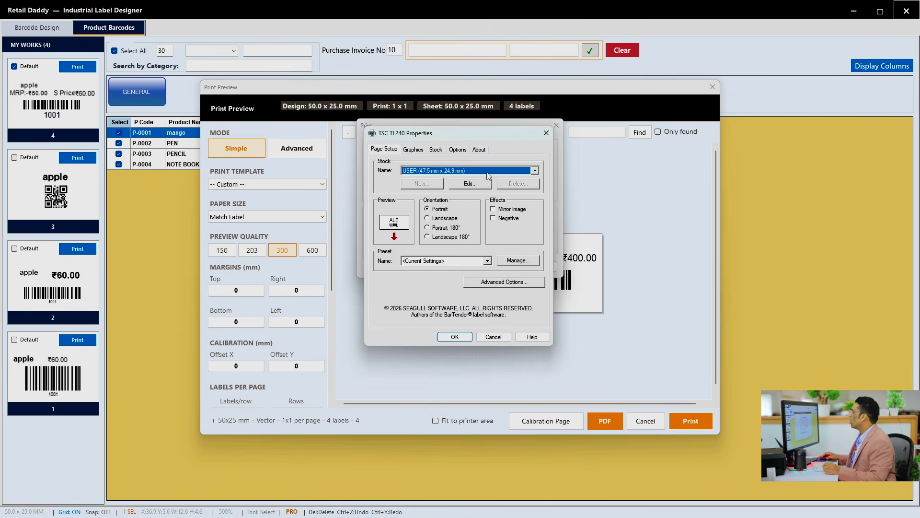
left_click(489, 171)
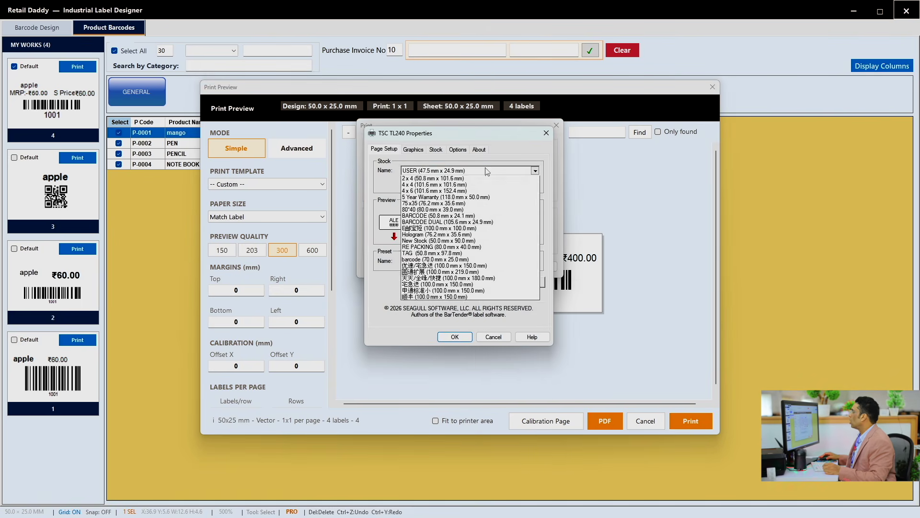
left_click(462, 222)
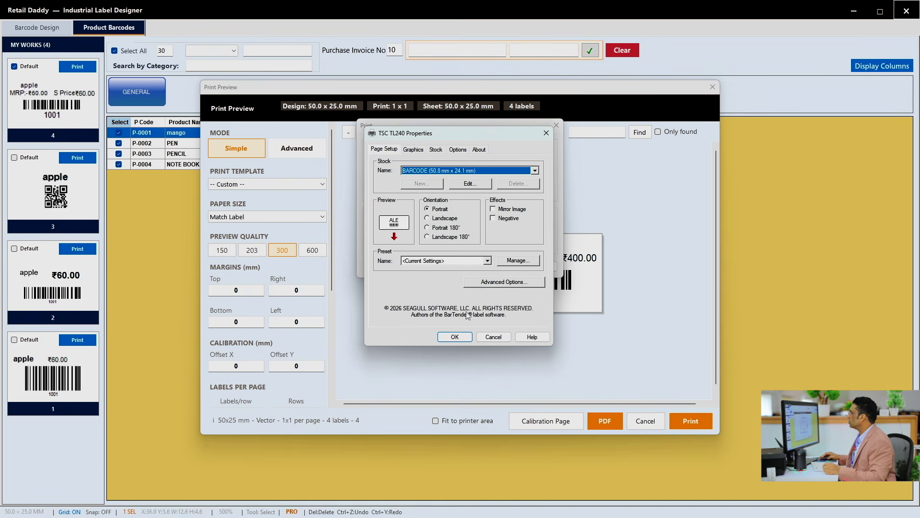
left_click(455, 336)
left_click(490, 267)
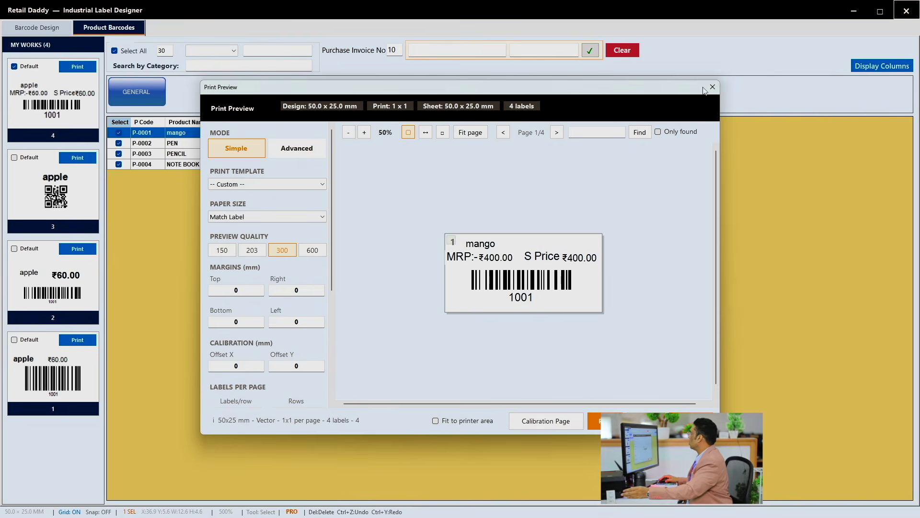
left_click(713, 87)
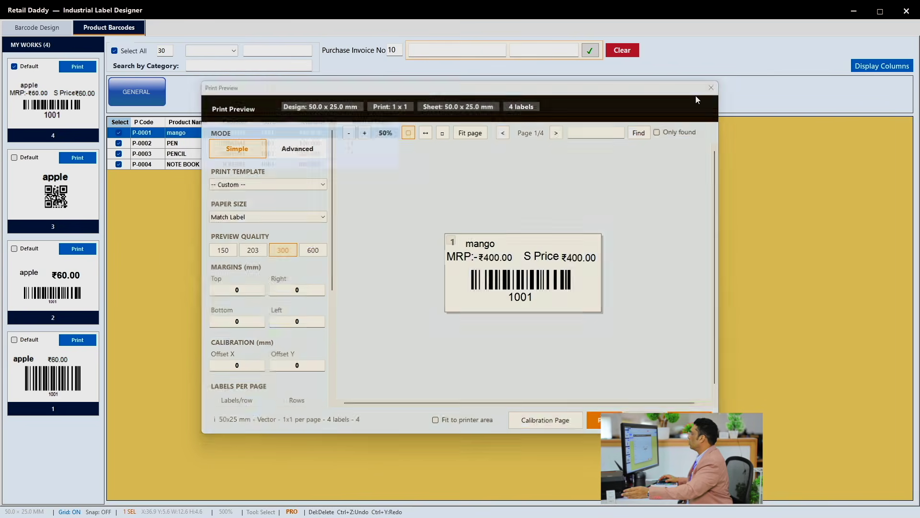
Return to the barcode design and make the product name text bold
left_click(34, 29)
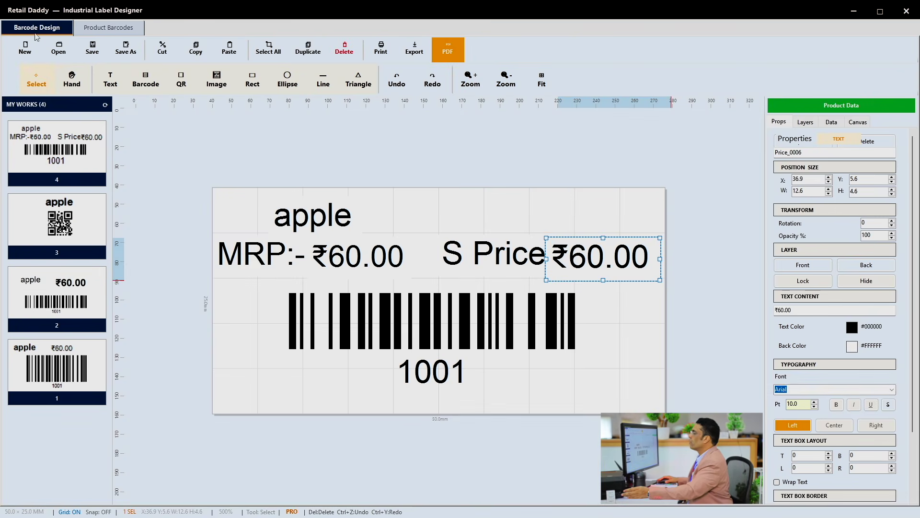
left_click(301, 219)
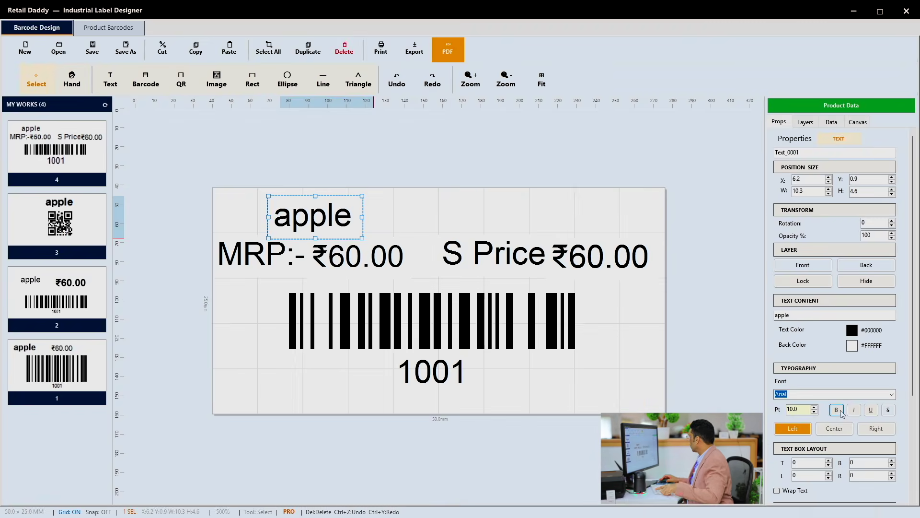
left_click(782, 397)
Move the MRP and S Price texts with their amounts slightly lower, placing "MRP:-" at about X 0.5, Y 6.1
left_click_drag(319, 260, 287, 265)
left_click(282, 263)
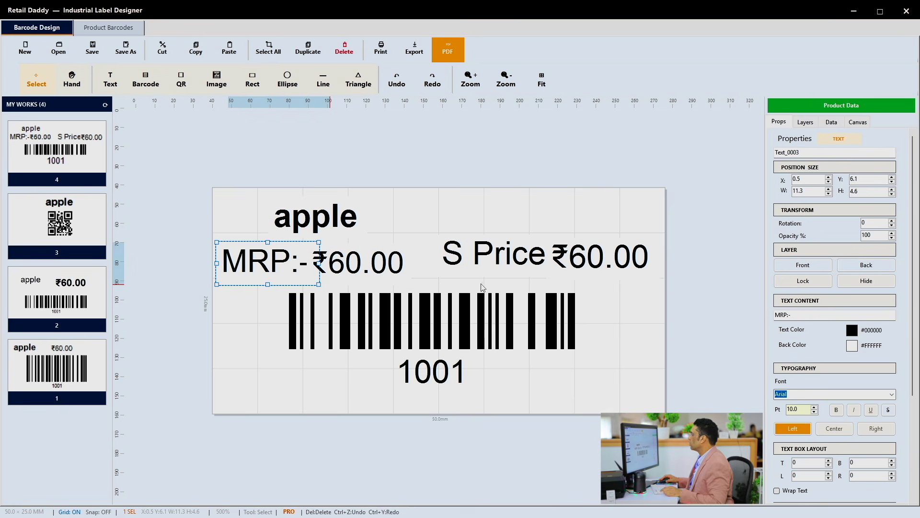
left_click(546, 260)
left_click_drag(546, 261, 566, 261)
Reduce the barcode's height to 9.8 mm and enlarge the product name text to 12 pt
left_click(439, 382)
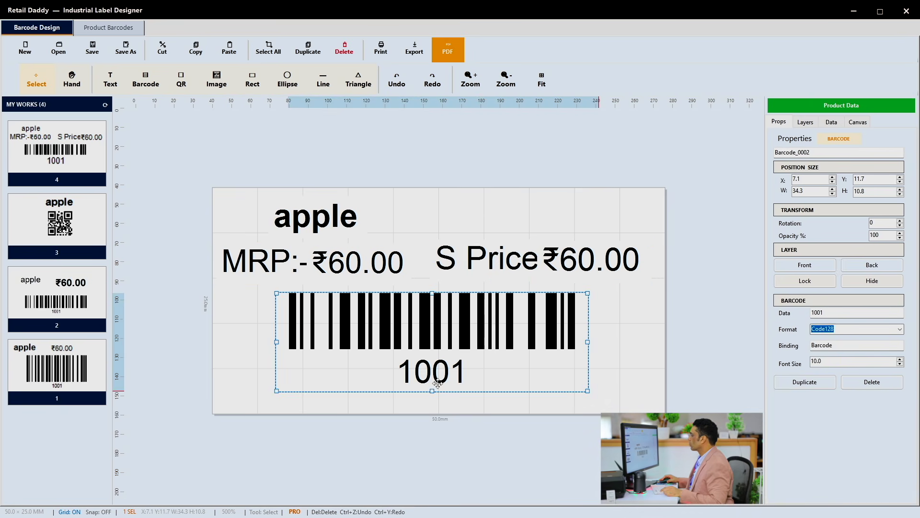
left_click_drag(431, 392, 432, 382)
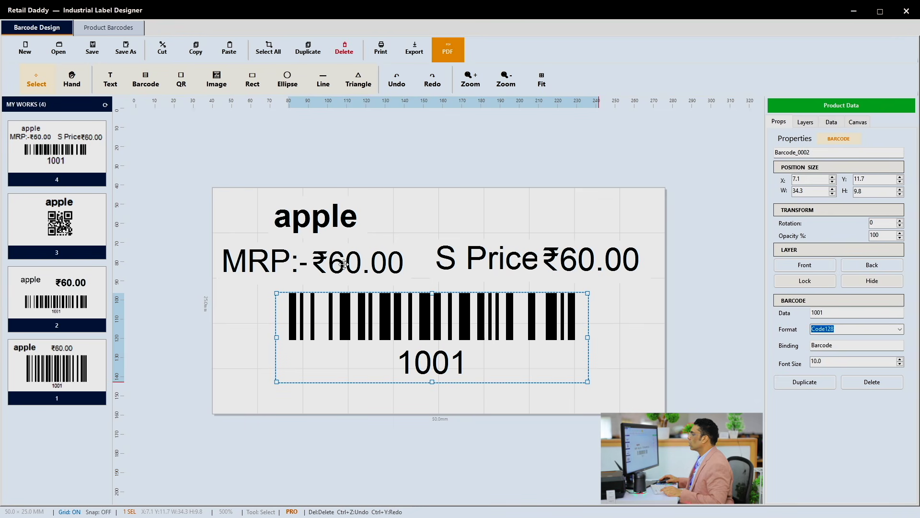
left_click(320, 223)
left_click_drag(368, 236, 383, 245)
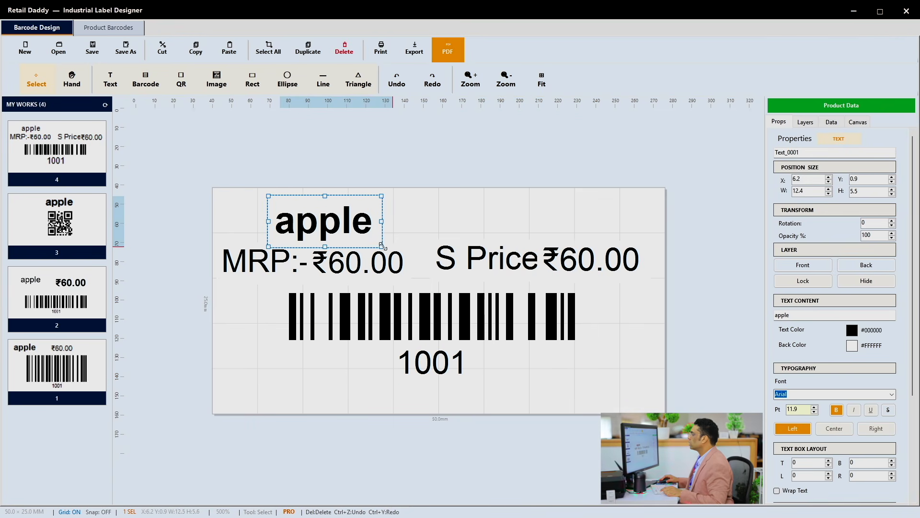
left_click(557, 196)
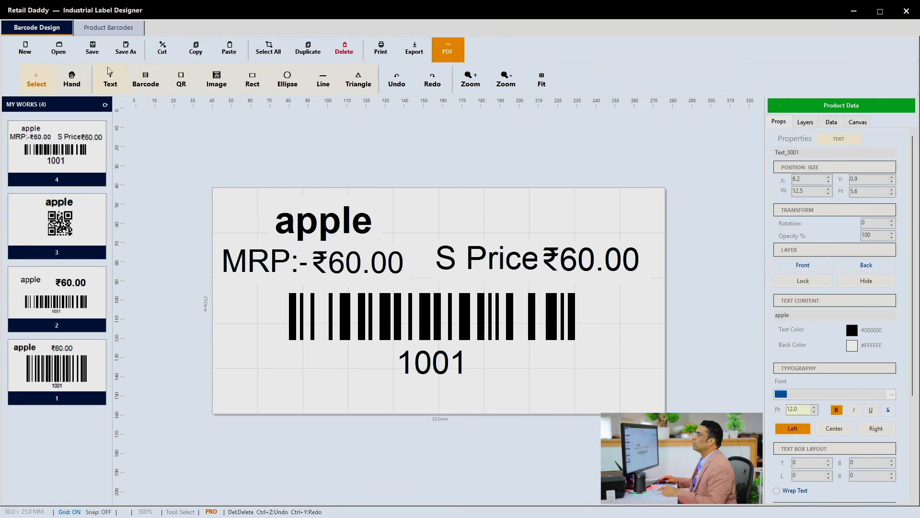
Add the text "ROYAL MART" below the barcode at about X 11.3, Y 19.9, moving the product name to about X 4.6, Y 0
left_click(110, 77)
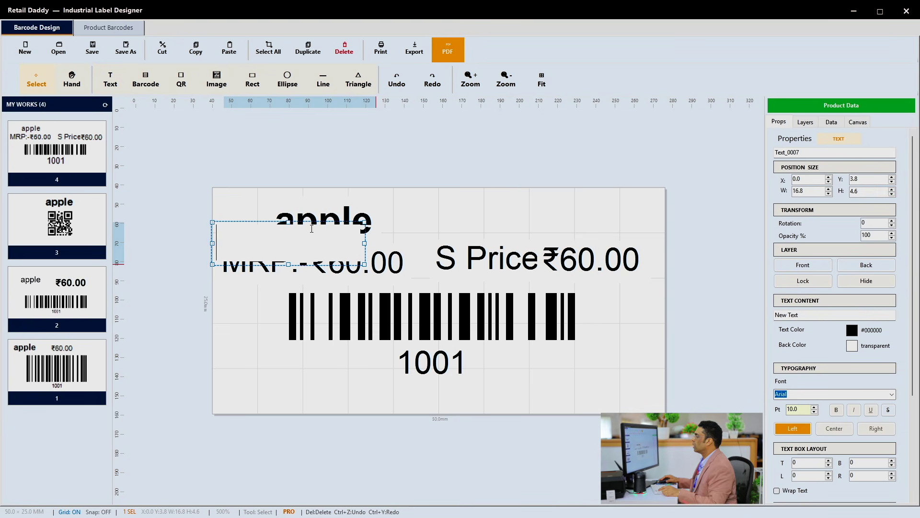
left_click_drag(352, 221, 332, 205)
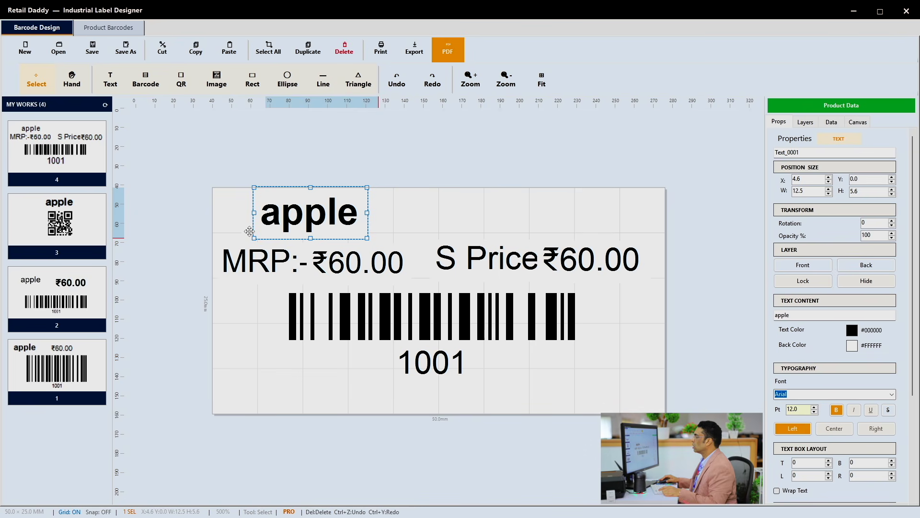
left_click(236, 239)
left_click_drag(252, 240, 329, 387)
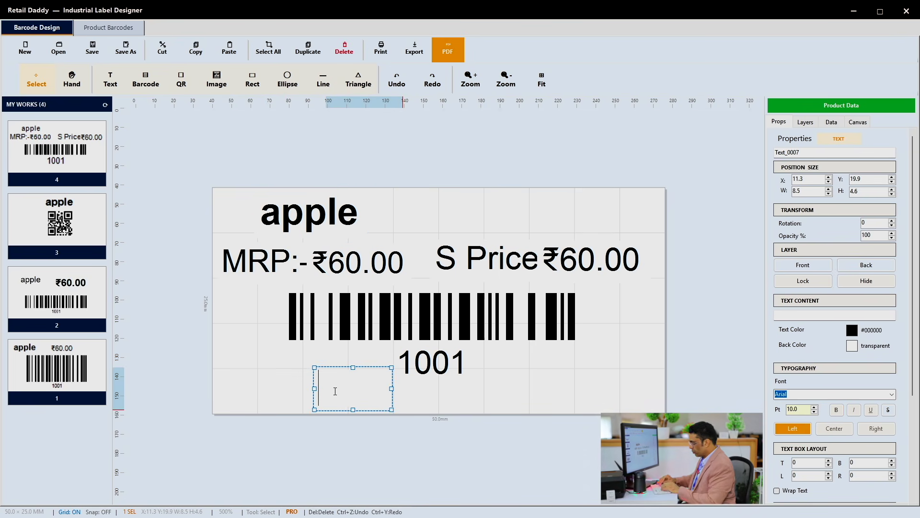
type("ROYAL MART")
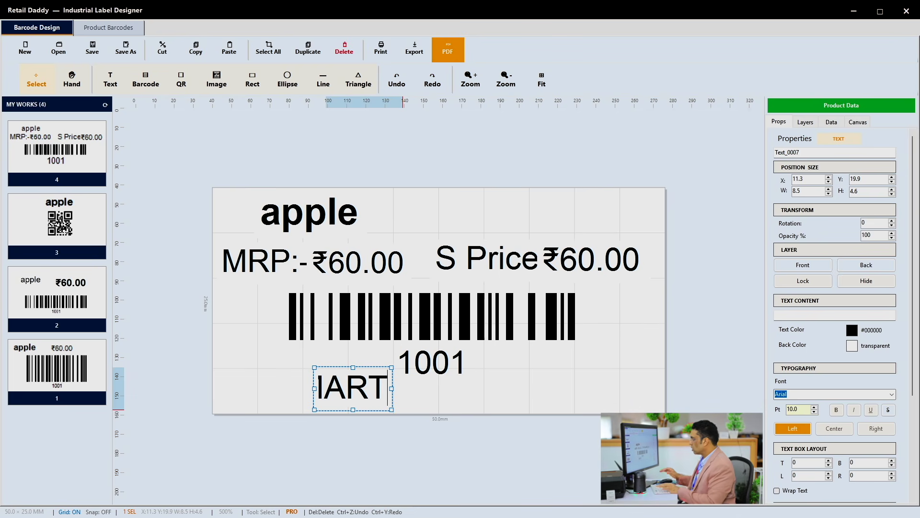
key("Return")
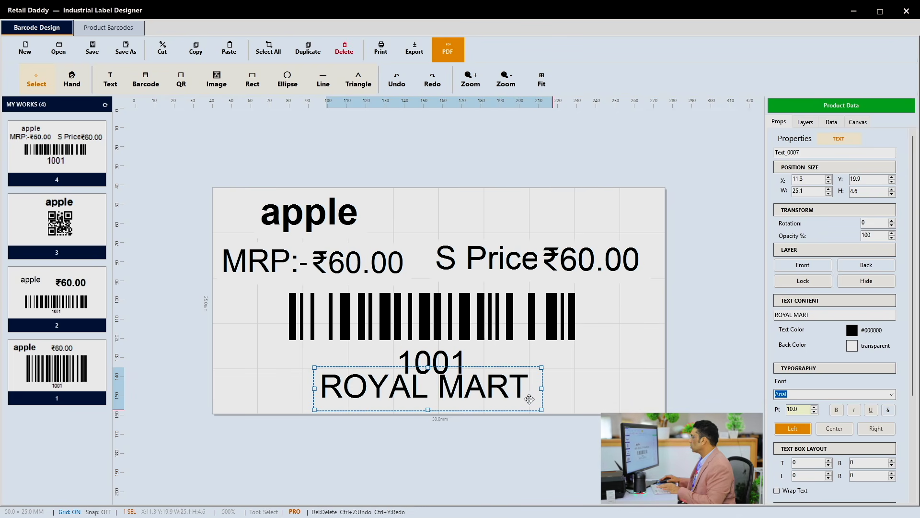
Make the ROYAL MART text 6 pt and bold, and move it to about X 30.7, Y 20.4
left_click(571, 394)
left_click(455, 386)
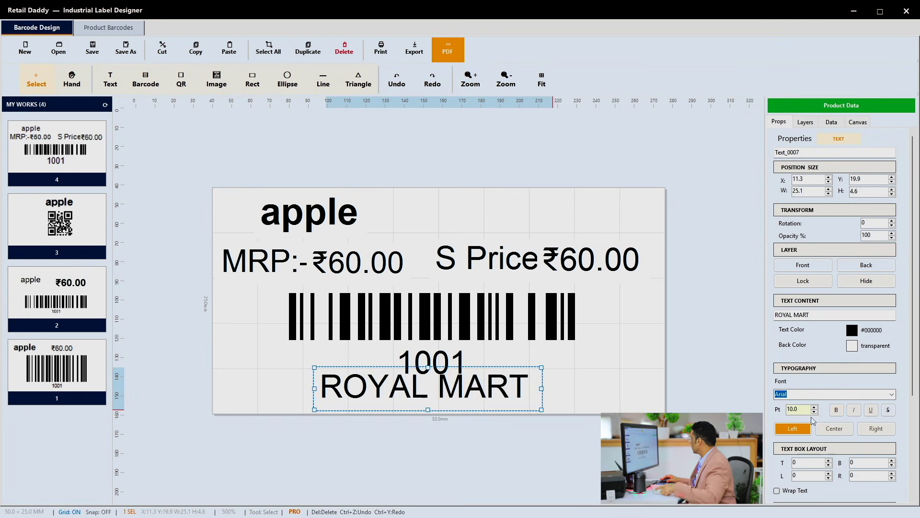
left_click(759, 406)
left_click(758, 406)
left_click(759, 406)
left_click(759, 406)
left_click_drag(397, 375, 588, 395)
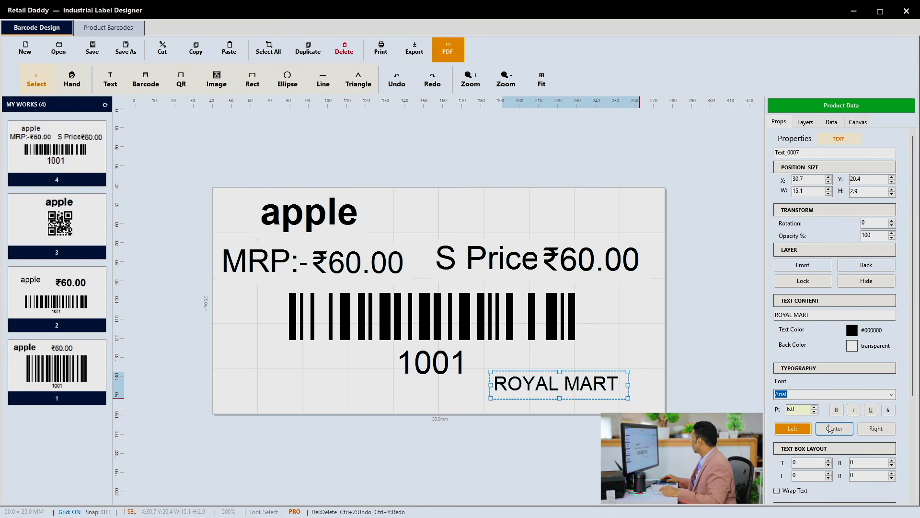
left_click(842, 411)
left_click(527, 434)
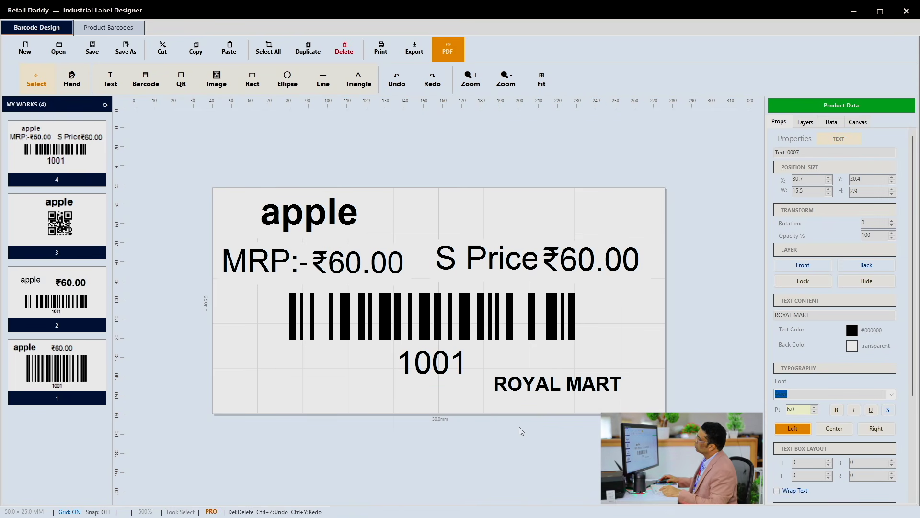
Make the MRP amount, the S Price text and its amount bold, and shift the S Price amount to about X 36.7, Y 6.2
left_click(306, 241)
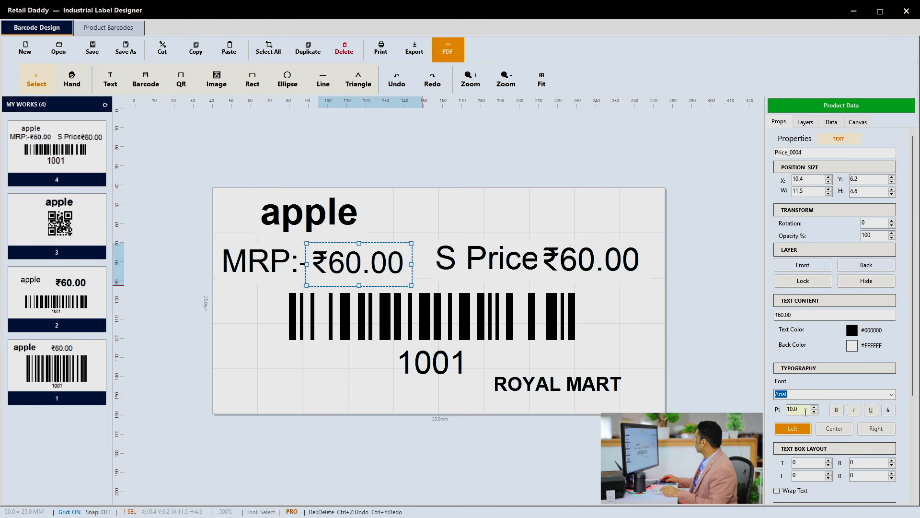
left_click(835, 410)
left_click(512, 262)
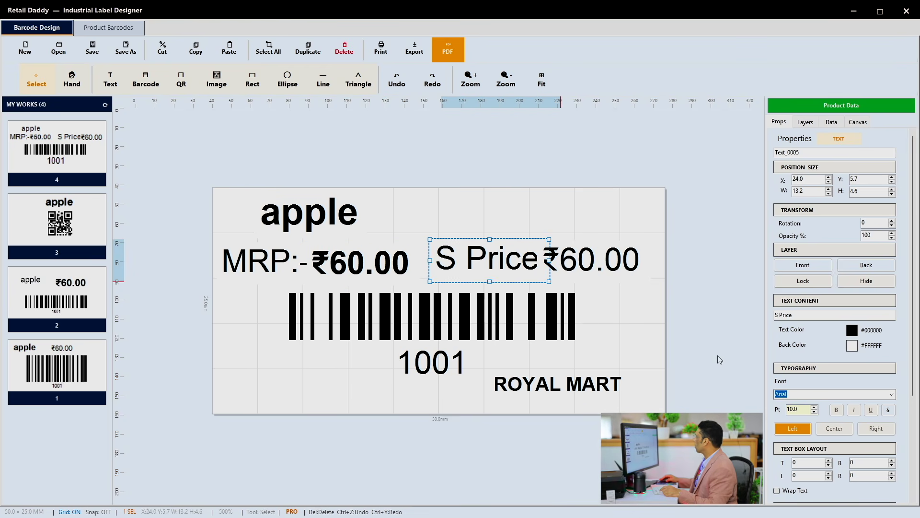
left_click(835, 412)
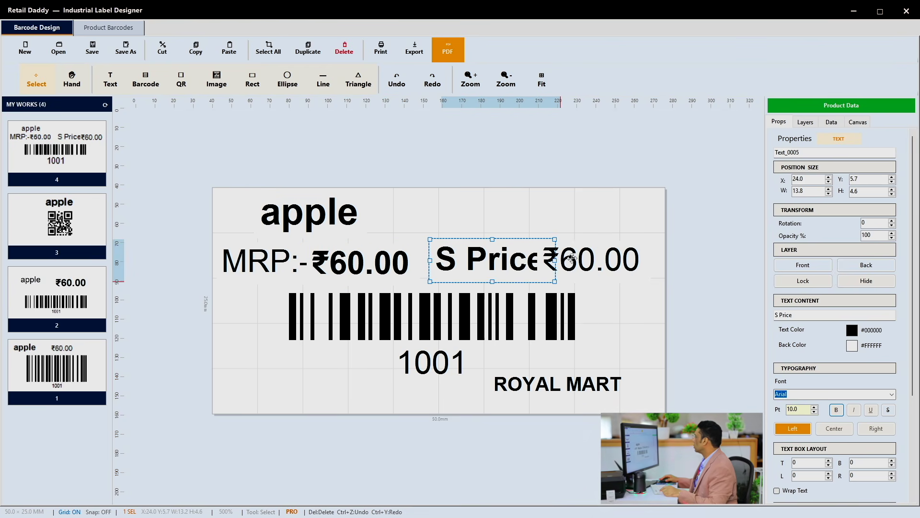
left_click(588, 280)
left_click(836, 411)
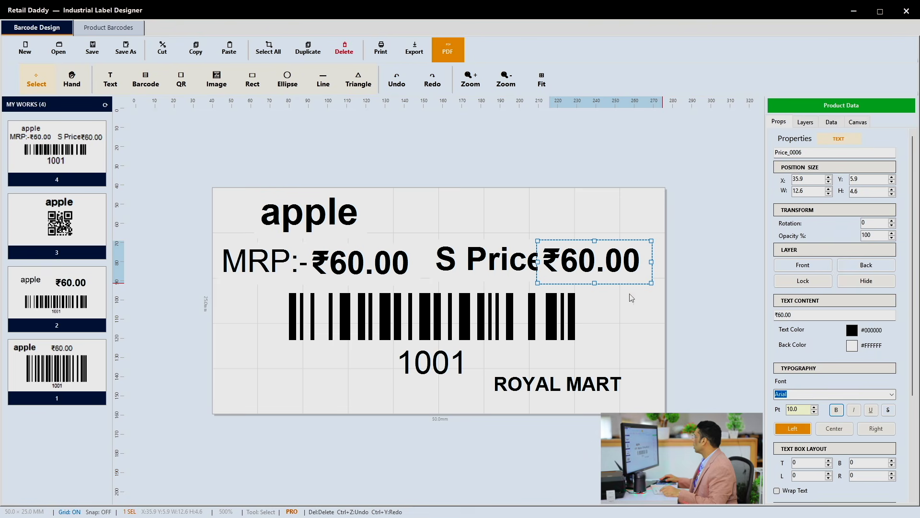
left_click_drag(591, 267, 597, 270)
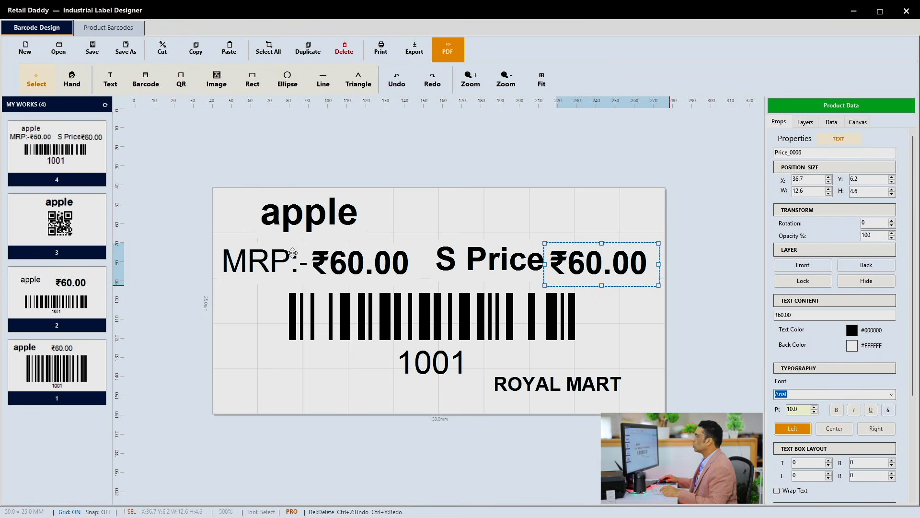
Make the "MRP:-" text bold and save the label design
left_click(317, 255)
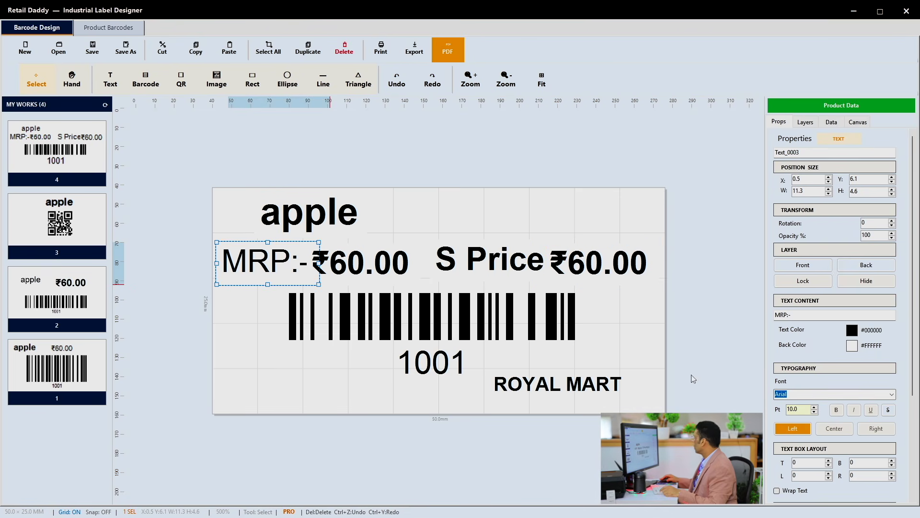
left_click(836, 410)
left_click(307, 190)
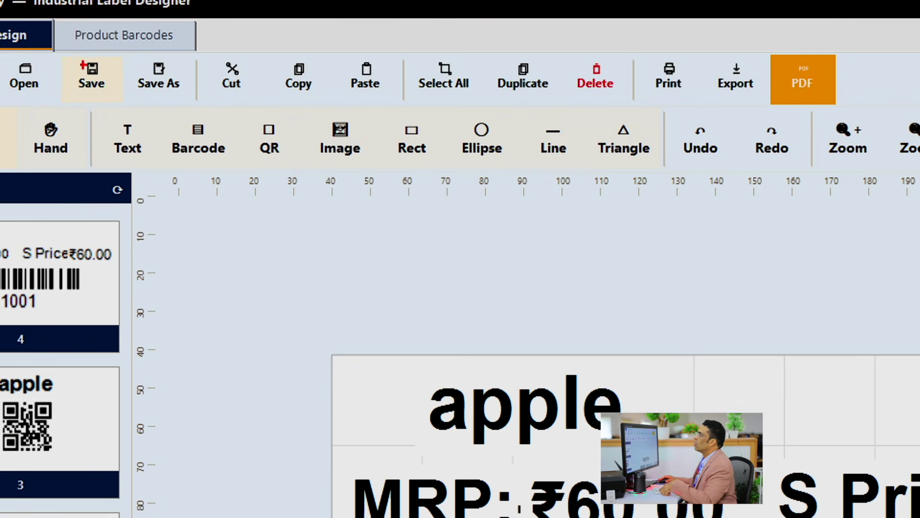
left_click(92, 48)
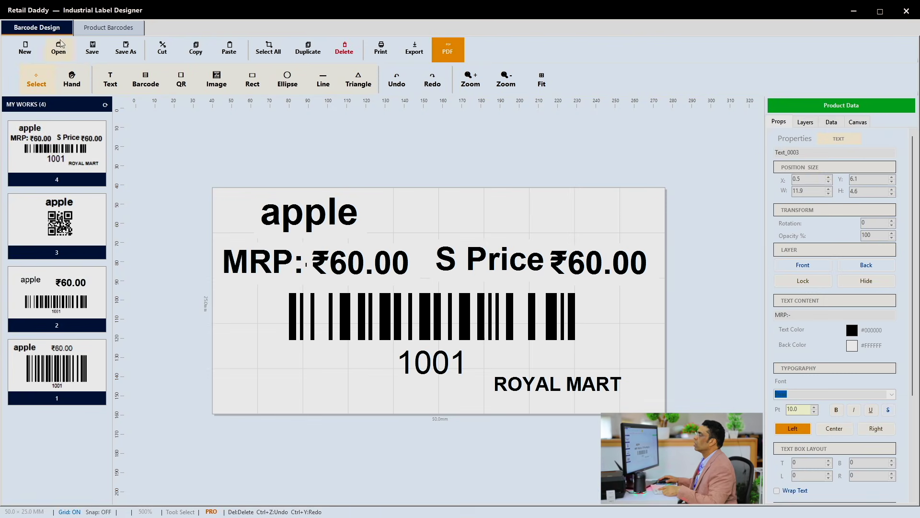
Print label design 4 for all selected products on the TSC TL240 printer after checking its label stock, and close the print preview
left_click(96, 28)
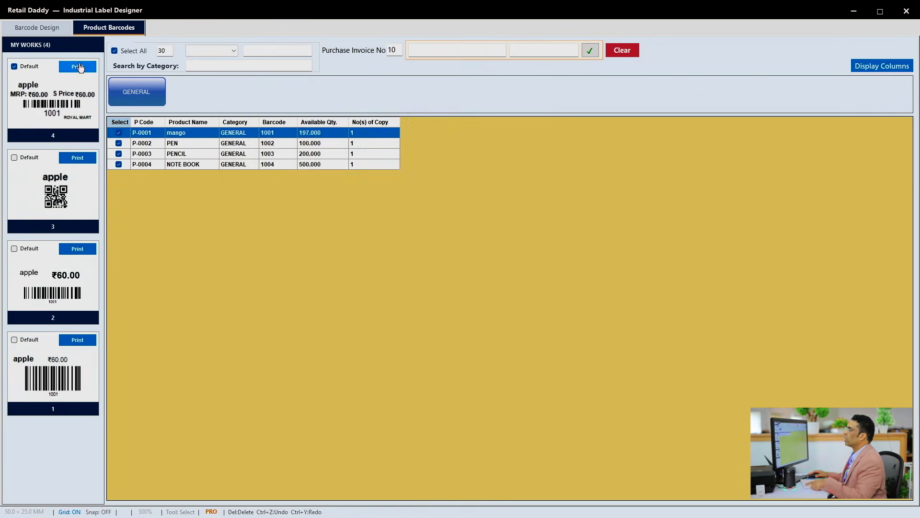
left_click(76, 133)
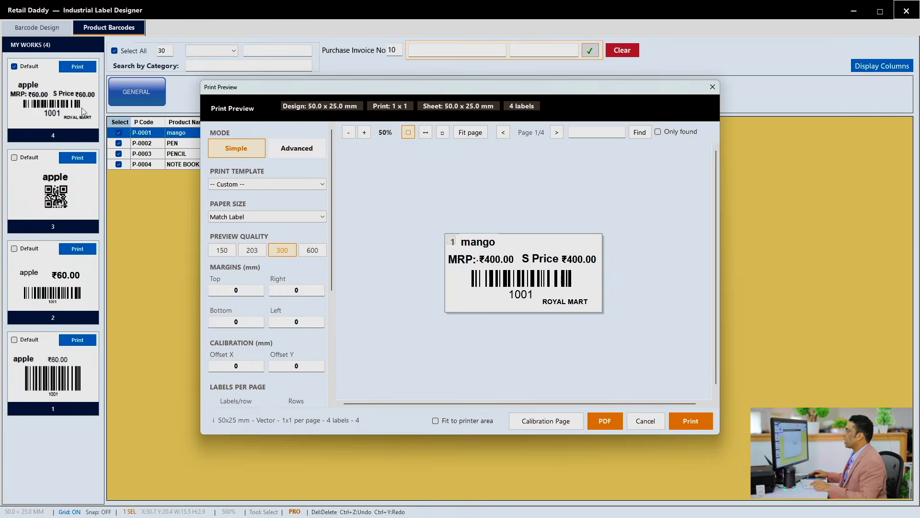
left_click(690, 421)
left_click(413, 151)
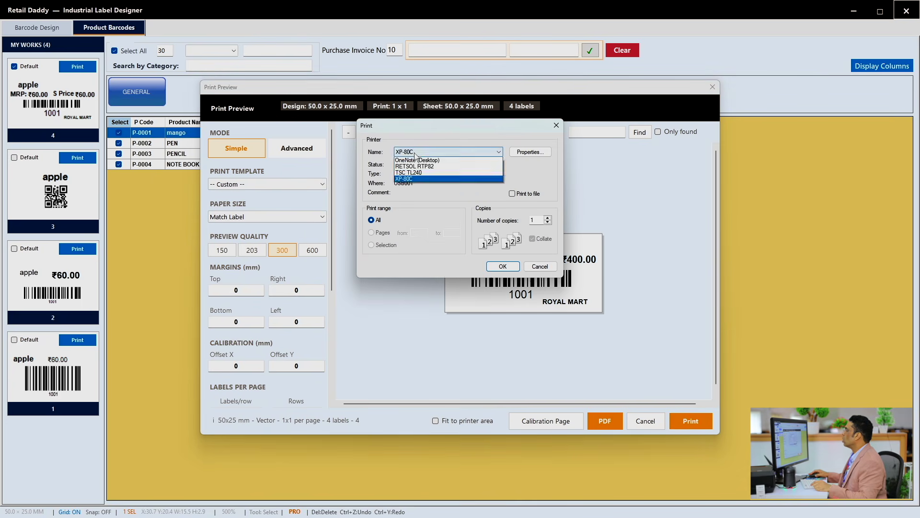
left_click(429, 187)
left_click(531, 153)
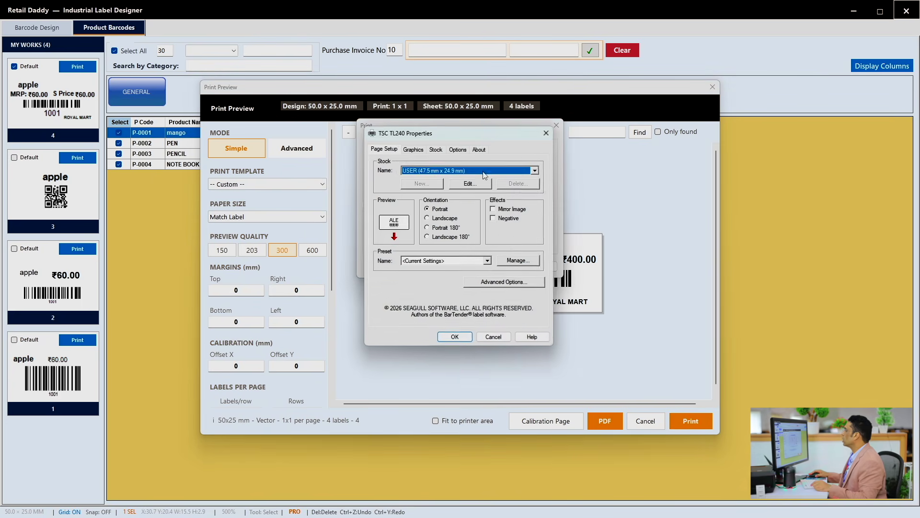
left_click(461, 171)
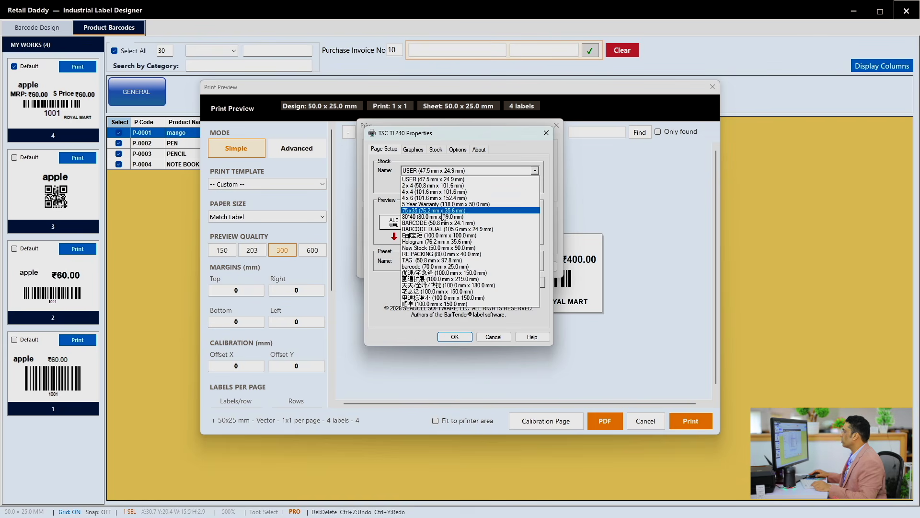
left_click(450, 336)
left_click(495, 261)
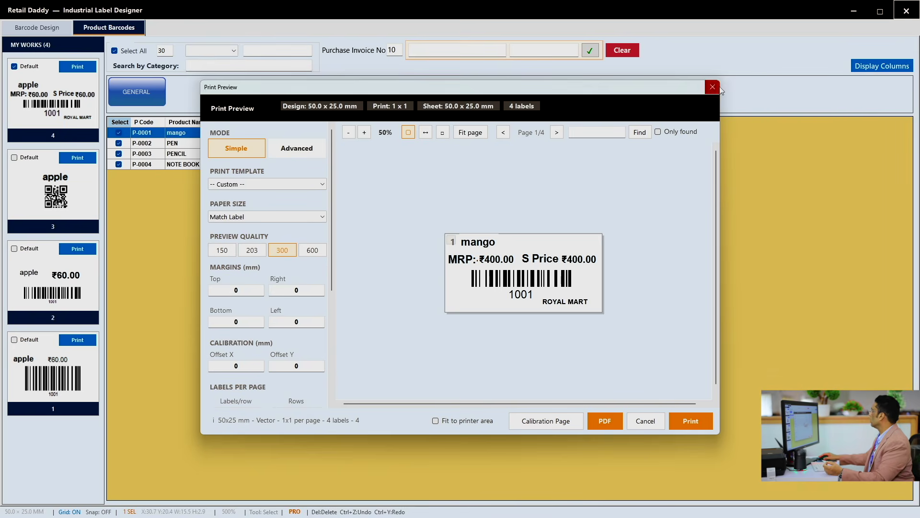
left_click(718, 88)
Switch to Sale POS, settle the bill for 2 pencils, 4 pens, 3 note books and 2 mangoes with quick payment, and close the invoice preview
left_click(905, 10)
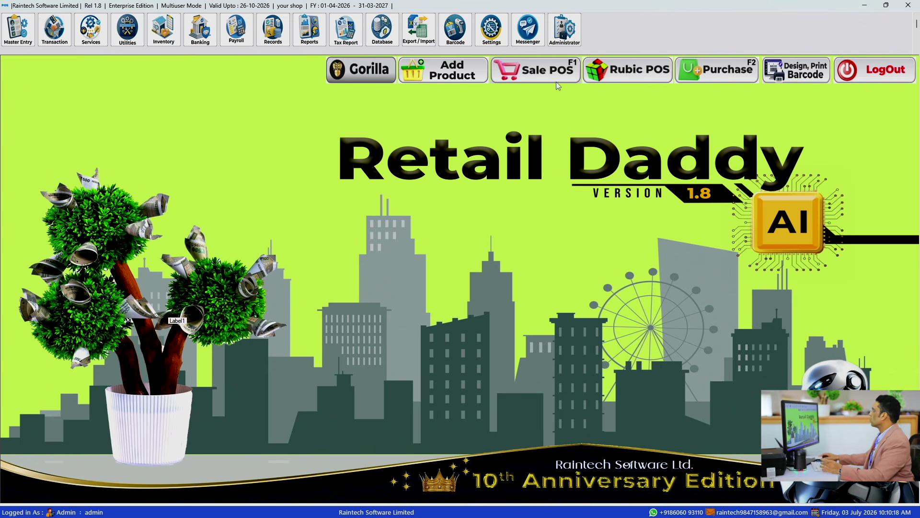
left_click(534, 71)
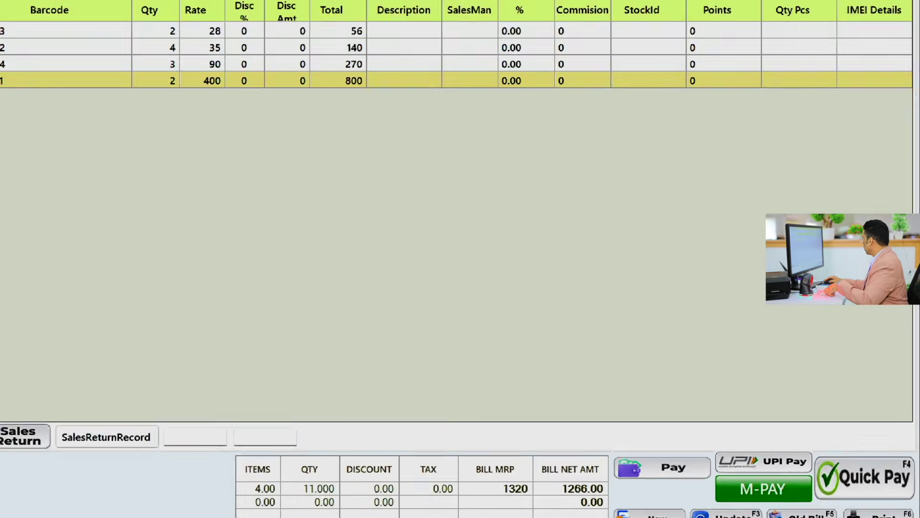
left_click(895, 472)
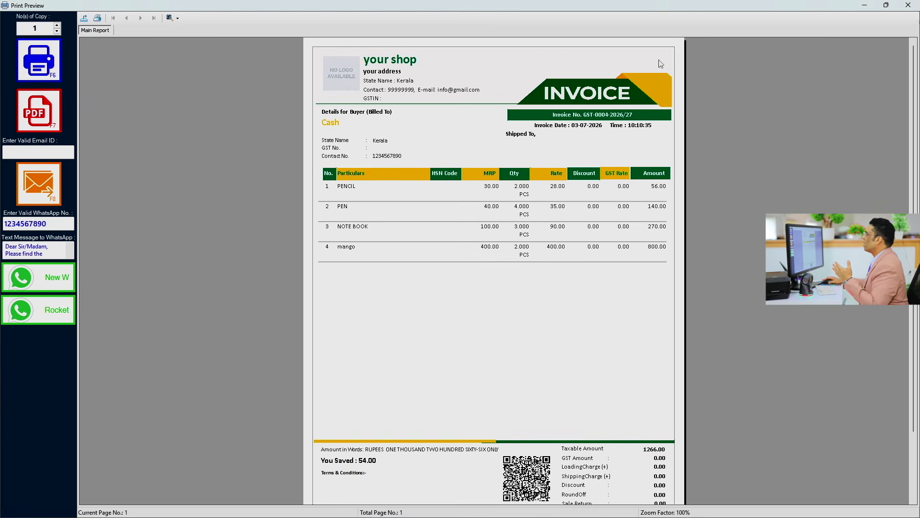
key("Escape")
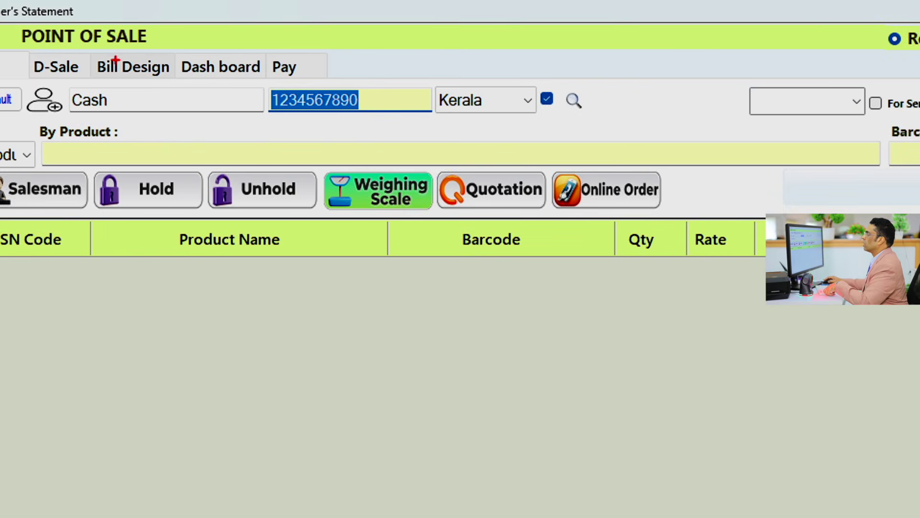
Change the bill design to 3 Inch Style-1 and apply it
left_click(134, 67)
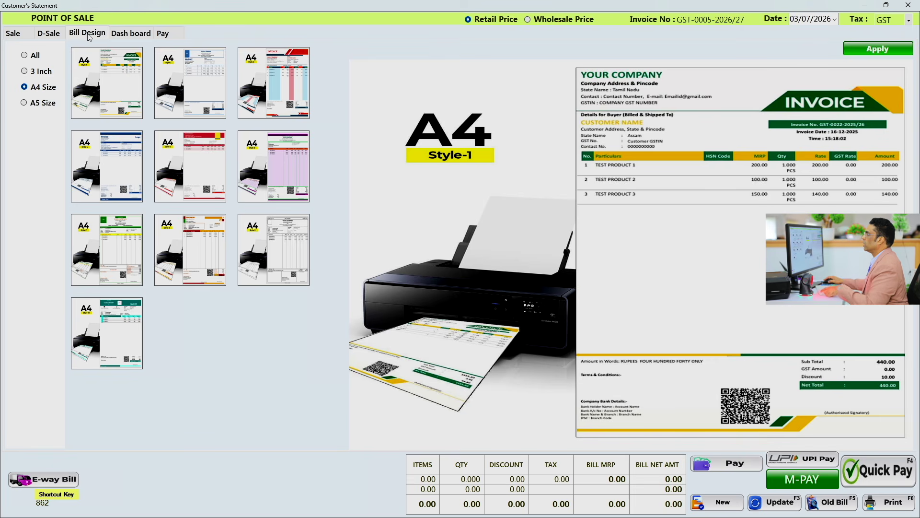
left_click(25, 71)
left_click(106, 86)
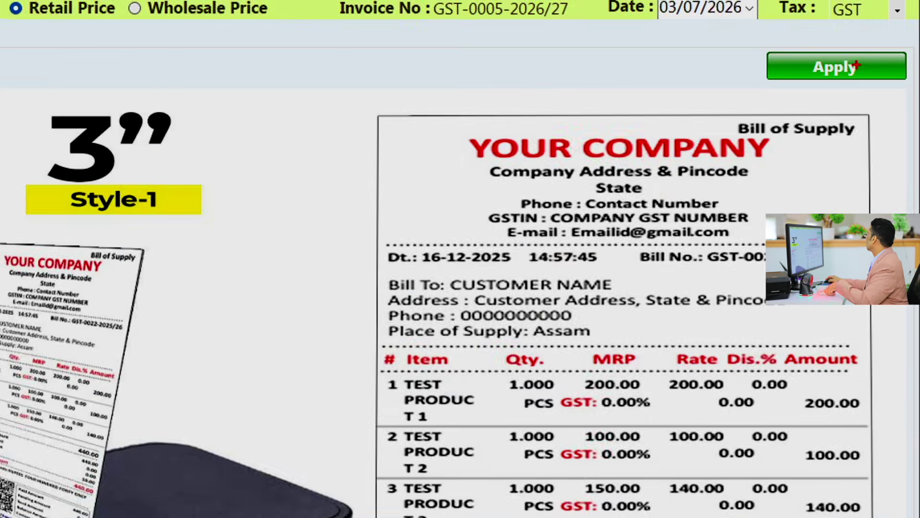
left_click(889, 50)
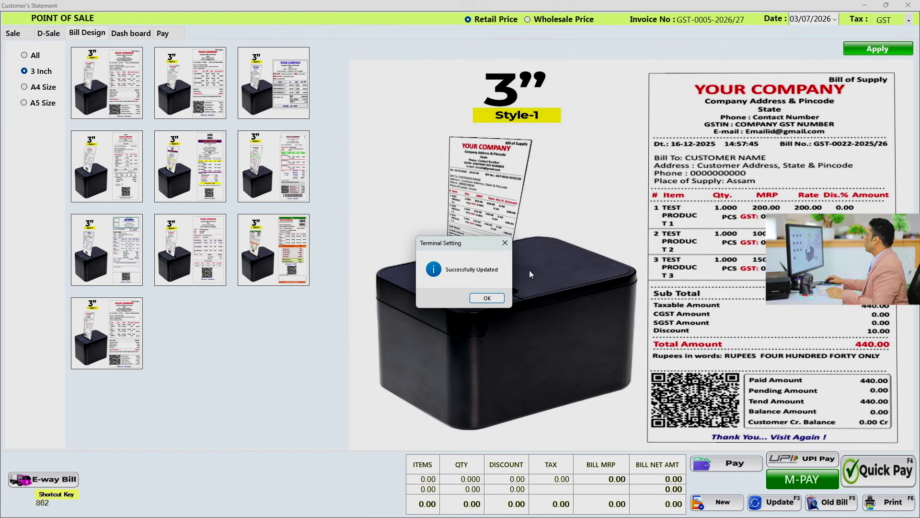
left_click(487, 298)
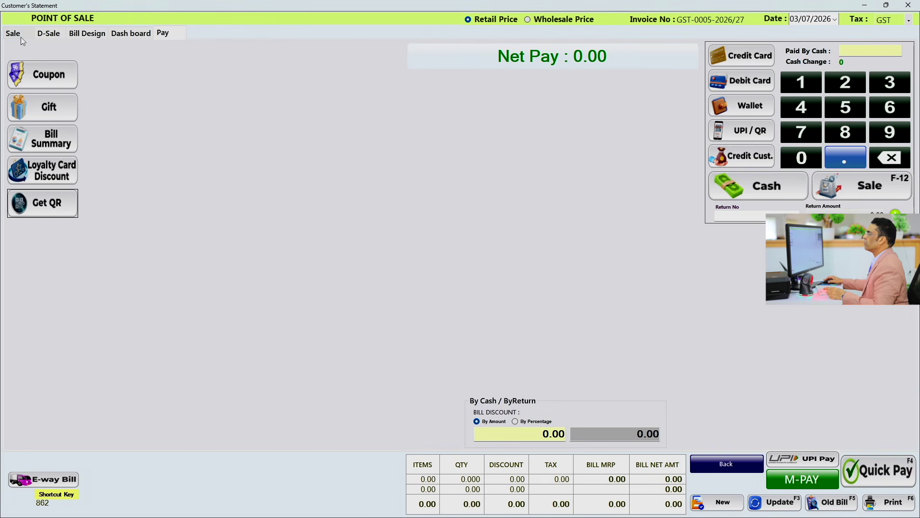
Start a new sale and add 1 PENCIL (1003), 2 NOTE BOOK (1004), 1 PEN (1002) and 1 mango (1001) by barcode
left_click(19, 36)
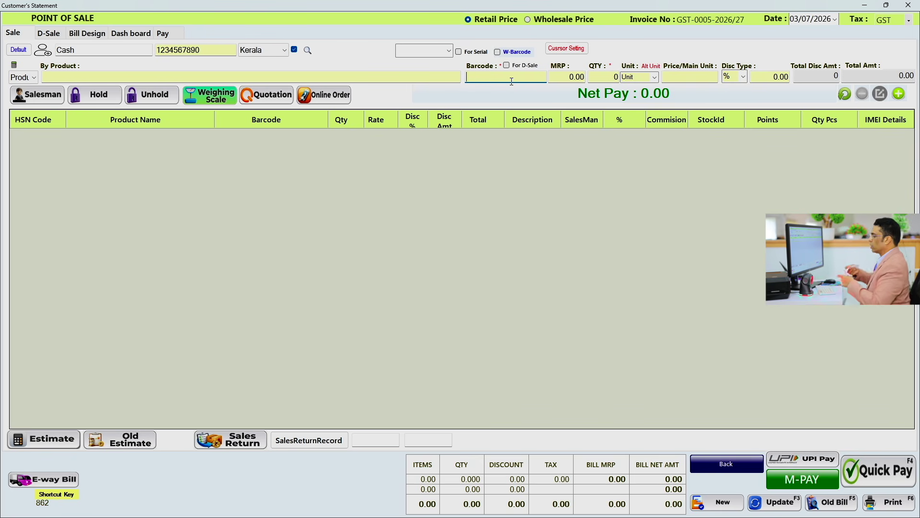
type("1003")
key("Return")
type("1004")
key("Return")
type("1002")
key("Return")
type("1001")
key("Return")
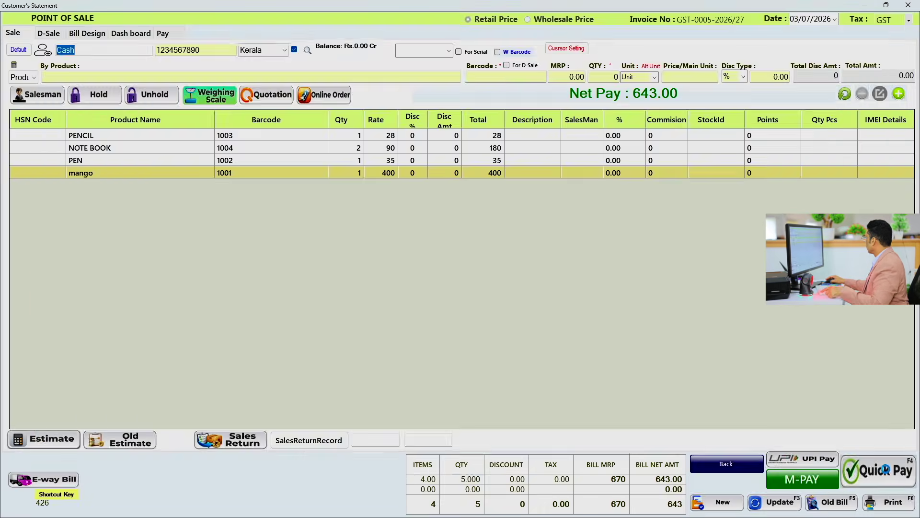
Complete the four-product sale with quick payment and print its 3-inch bill
key("F4")
left_click(52, 73)
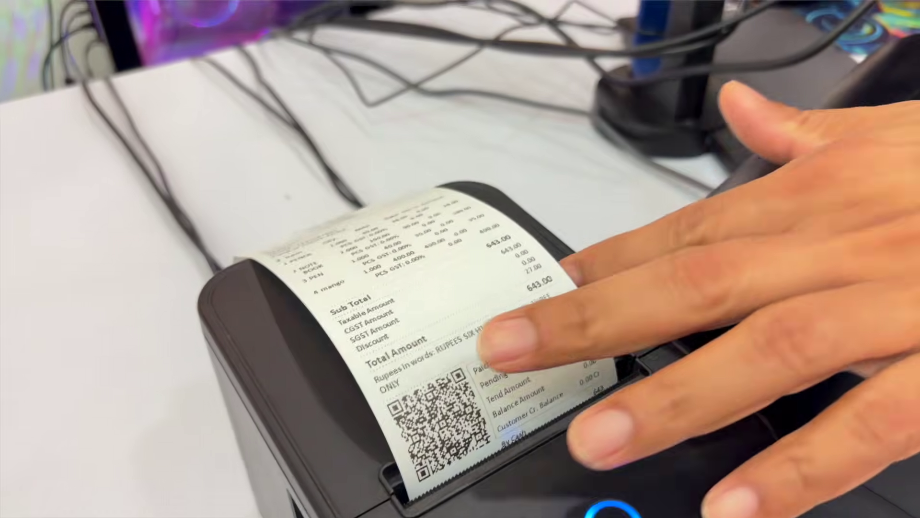